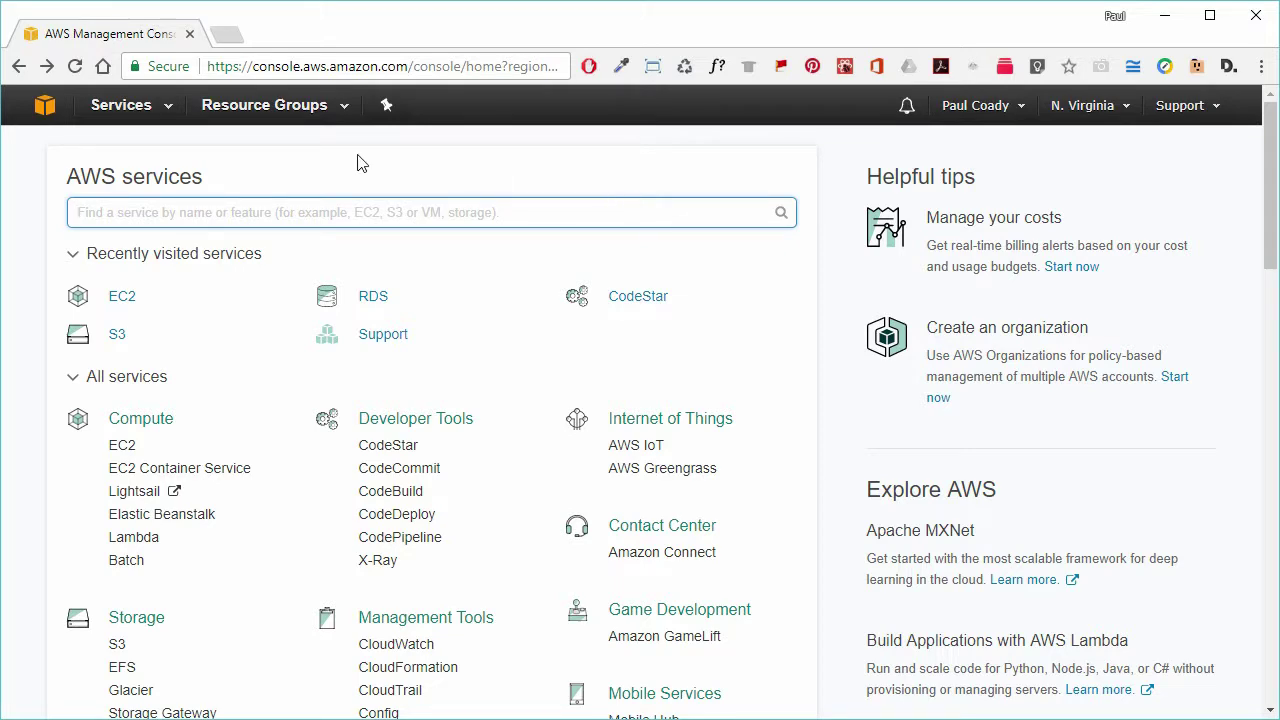
Step: Open the EC2 instances list and start launching a new instance
click(166, 108)
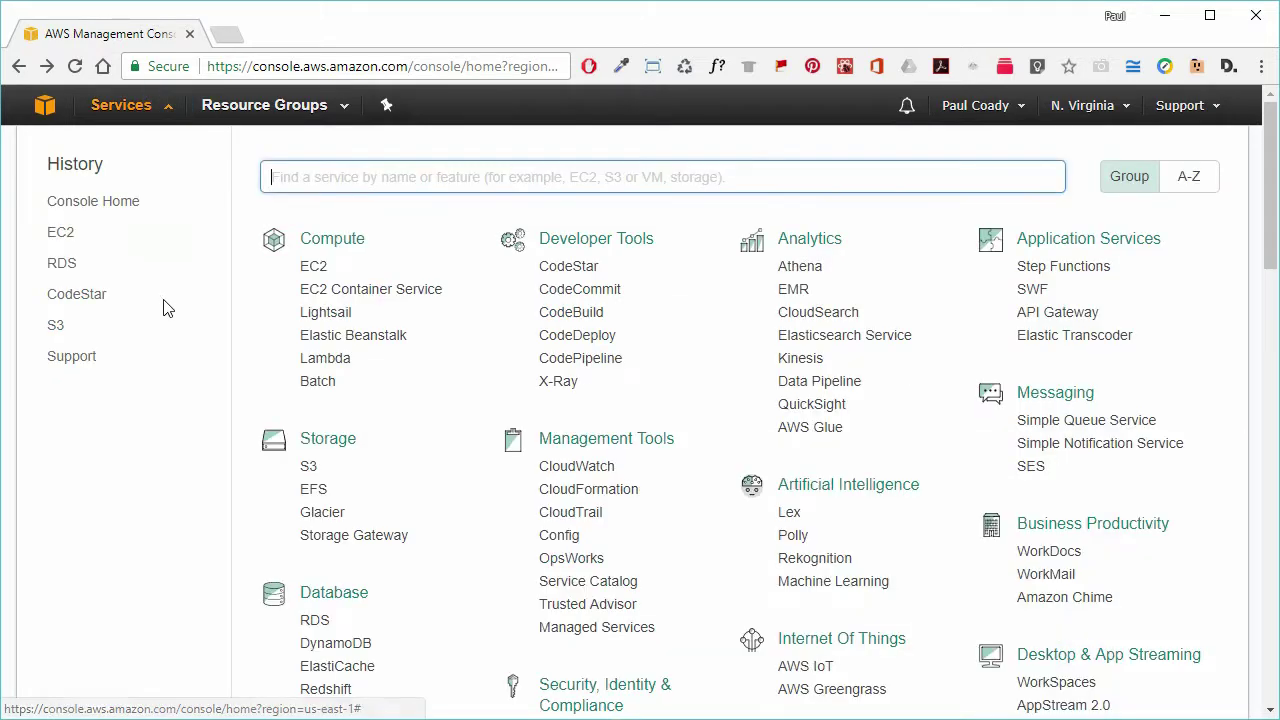
click(314, 268)
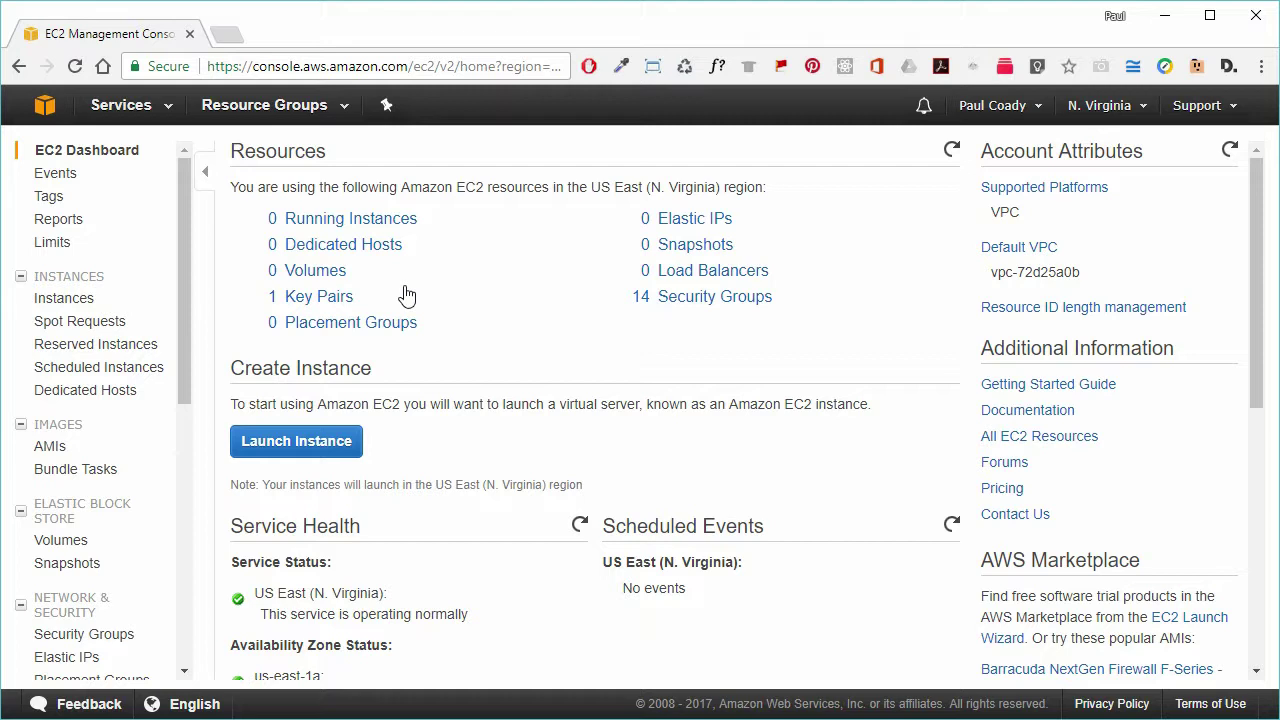
click(65, 299)
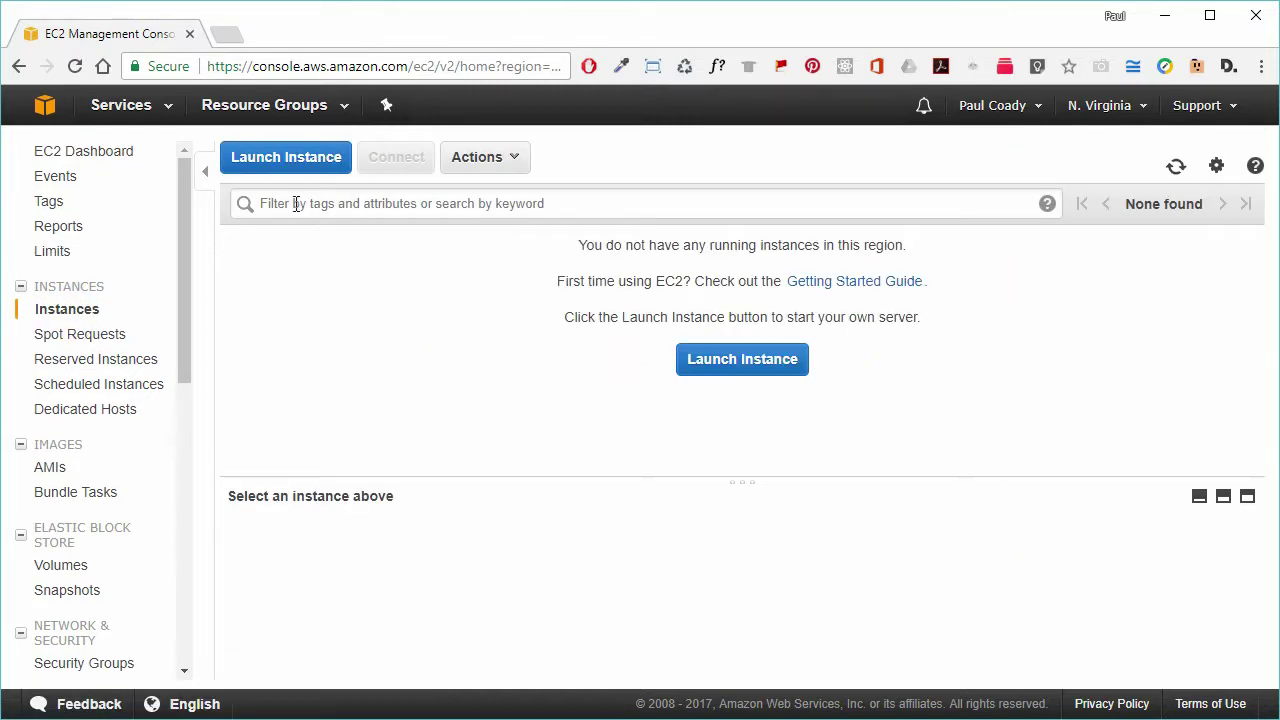
click(285, 167)
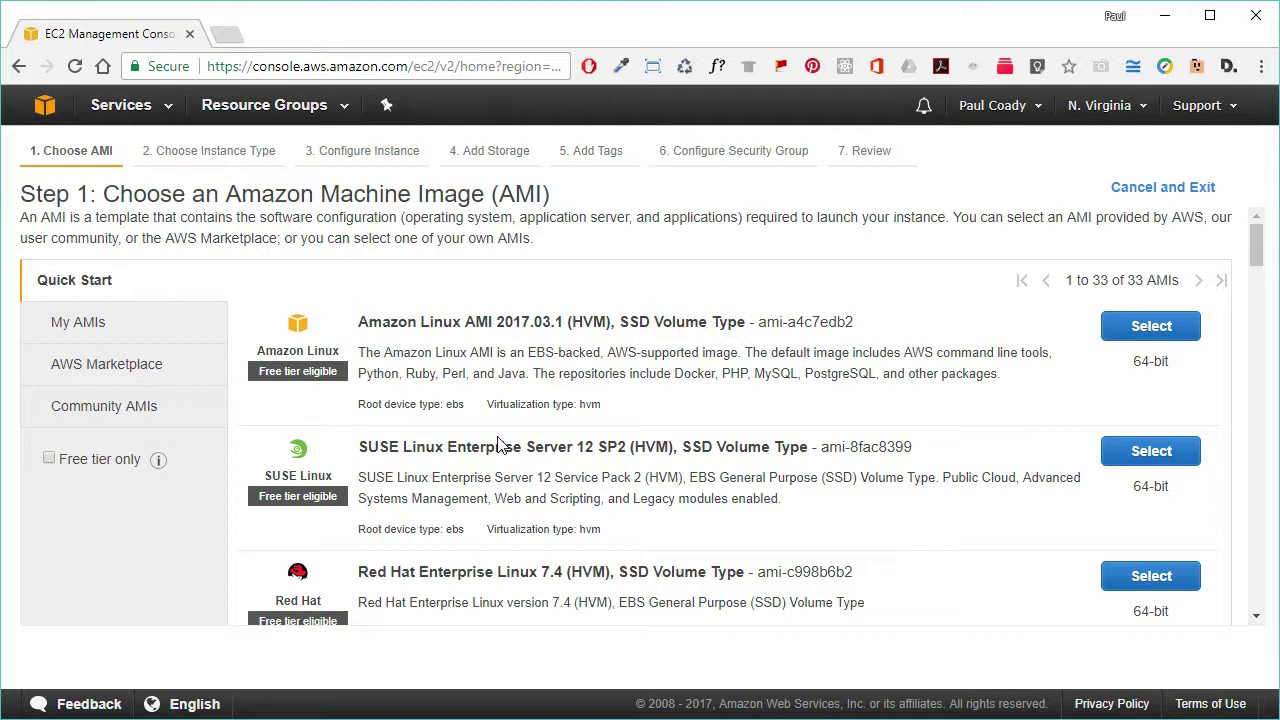
Step: Search the AWS Marketplace images for wordpress and select the "WordPress powered by Bitnami" AMI
click(112, 368)
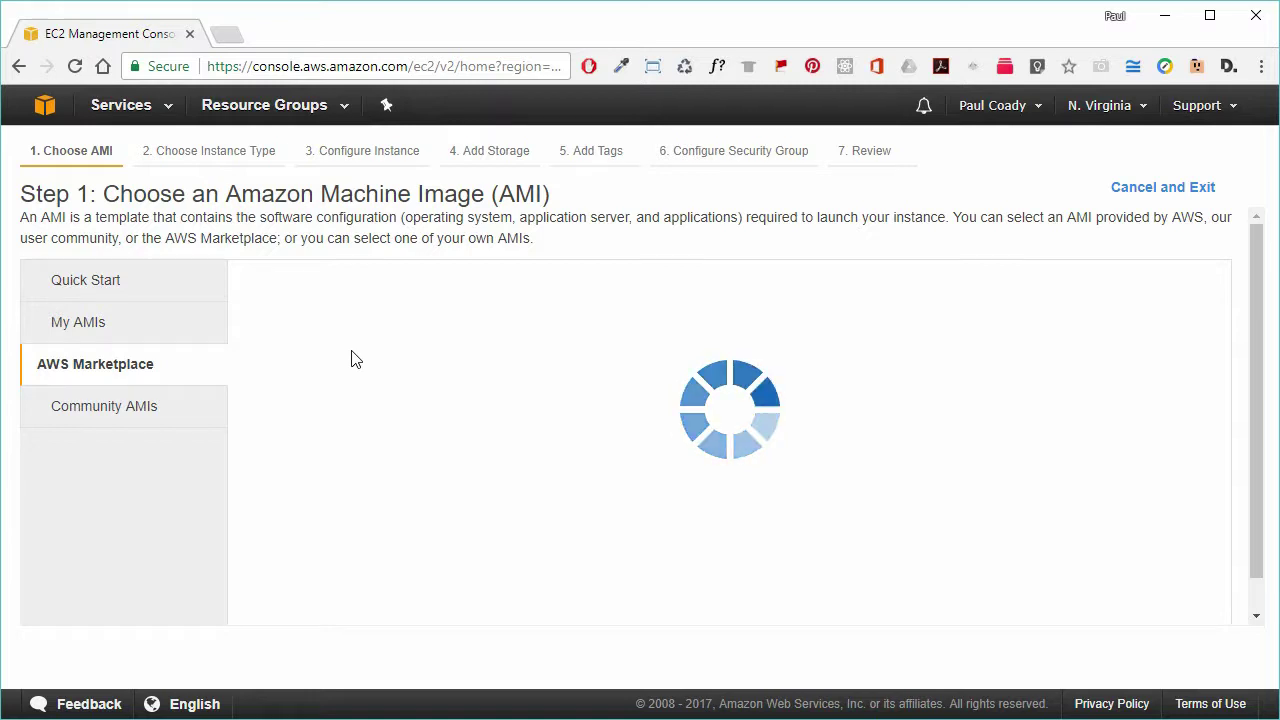
click(340, 301)
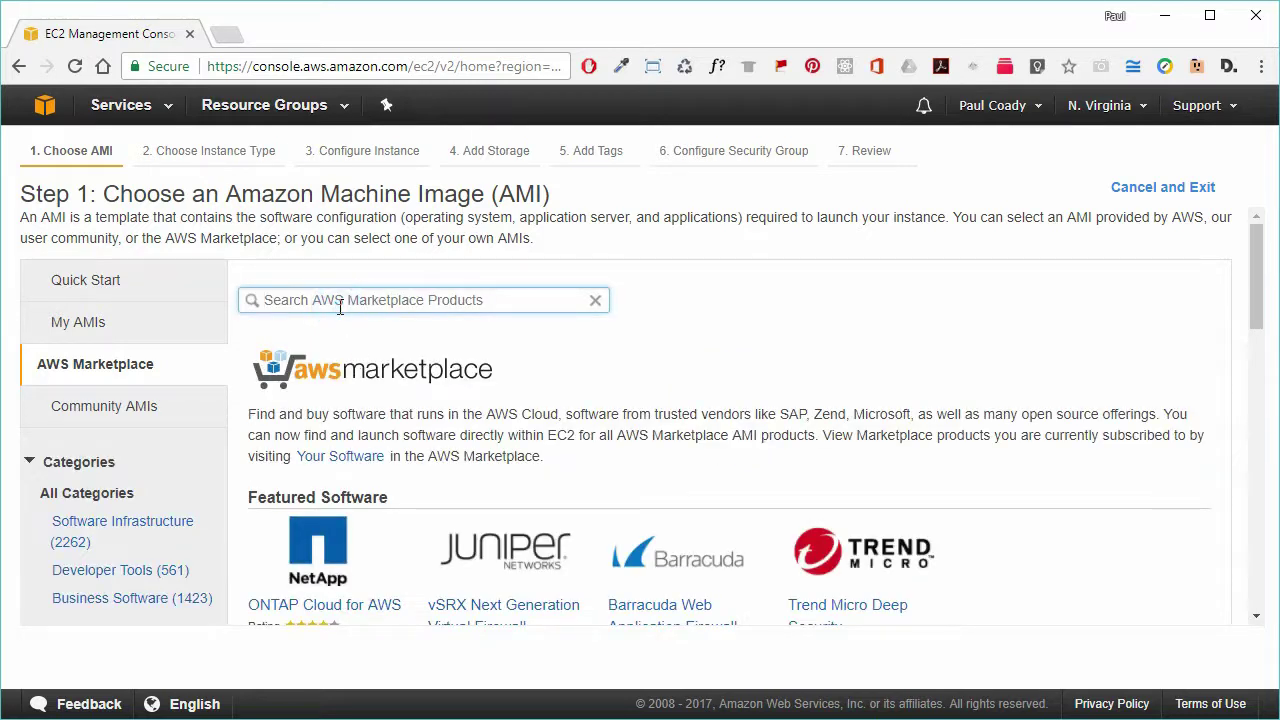
text(wordpress)
key(Return)
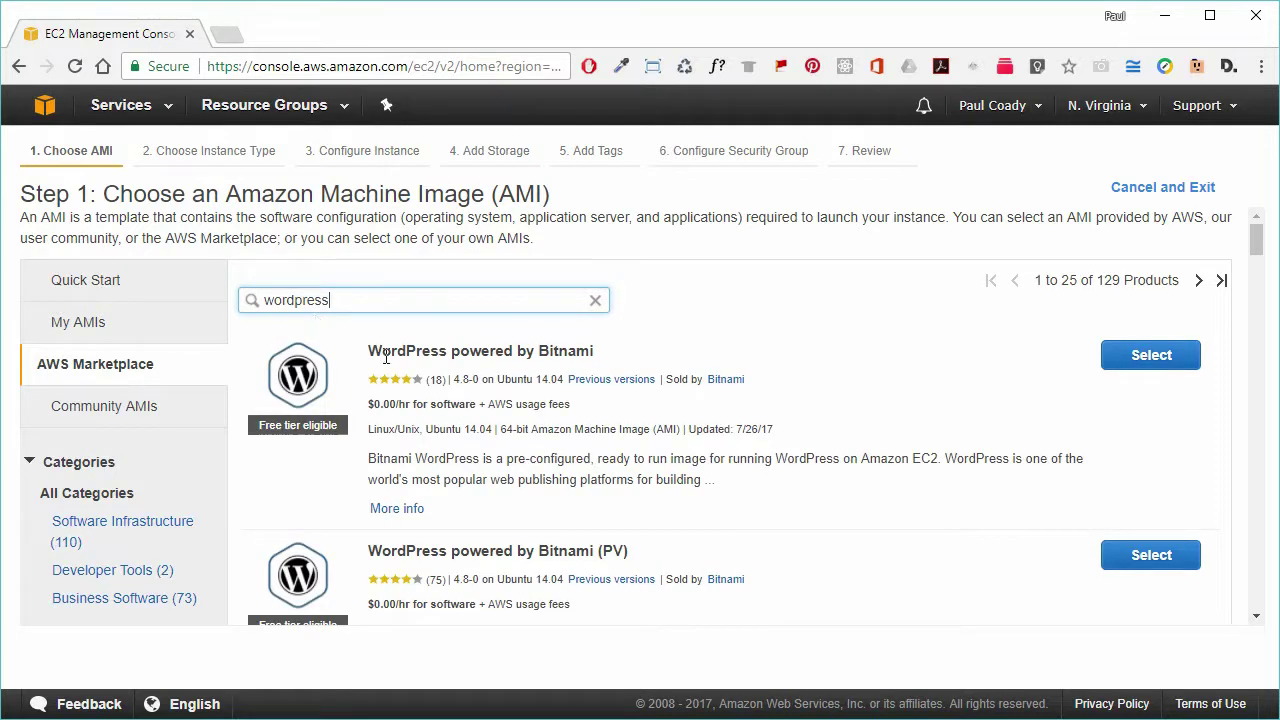
drag(368, 352, 608, 362)
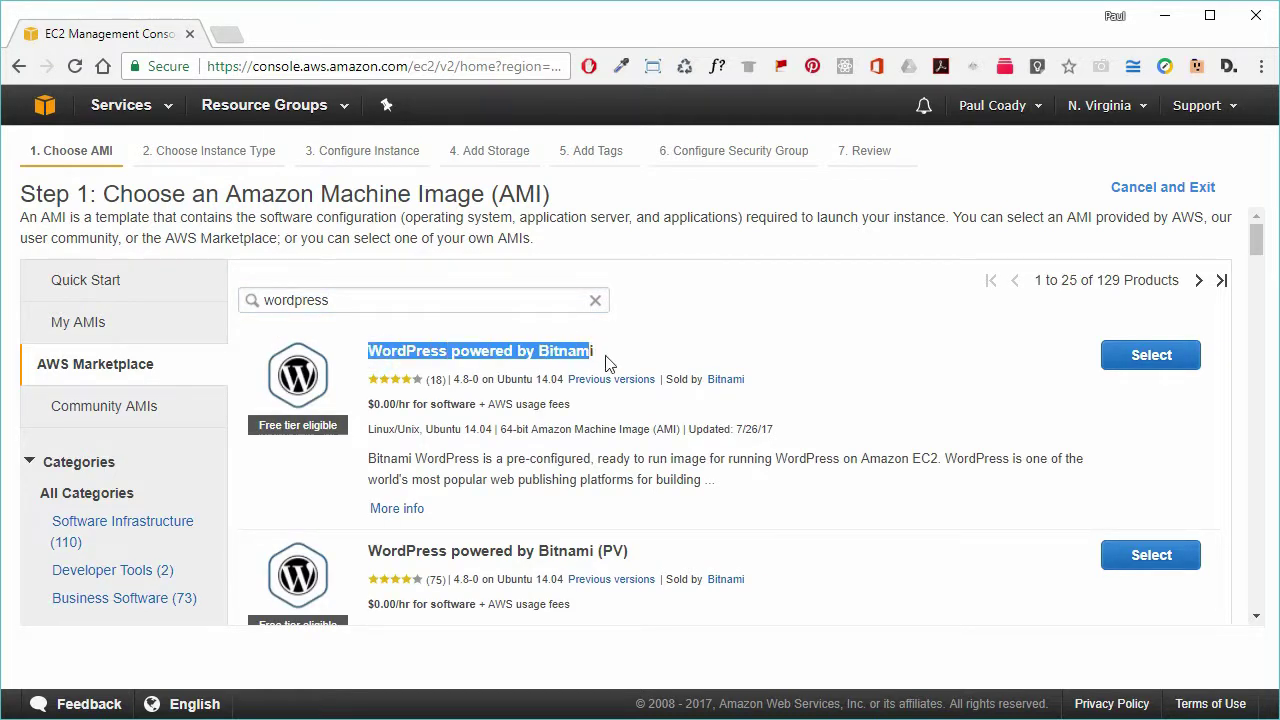
click(681, 355)
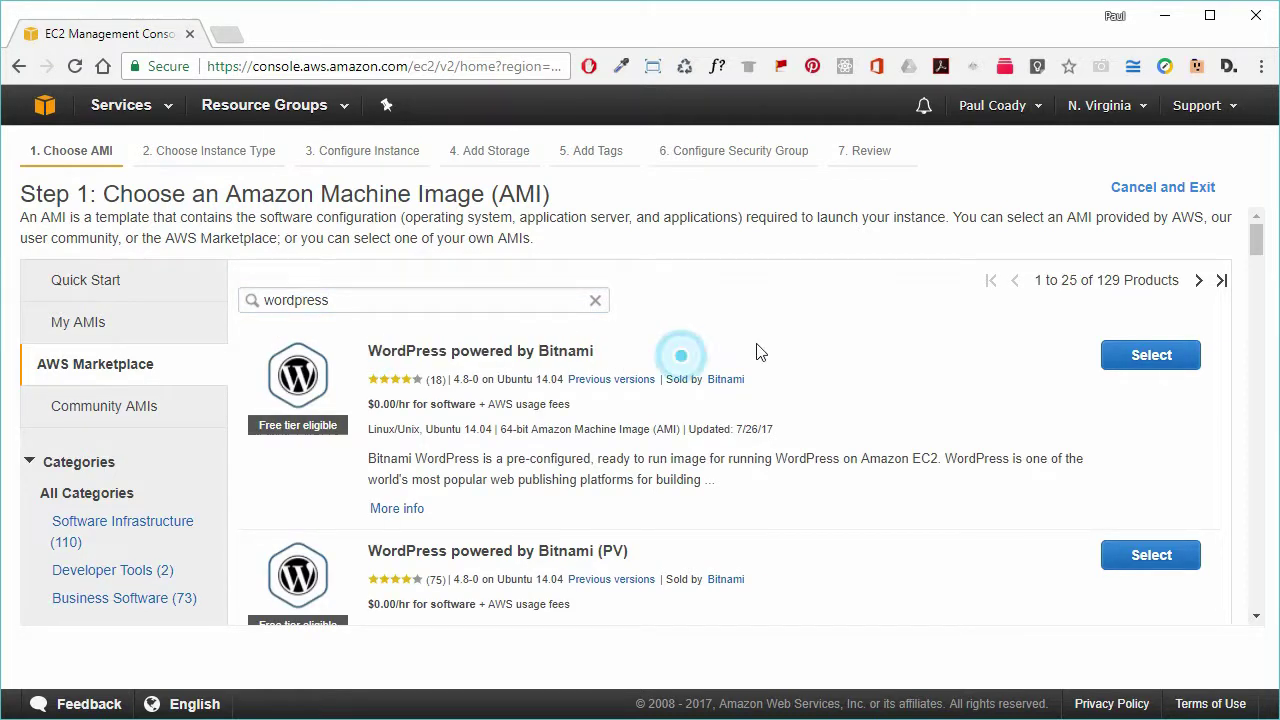
click(1141, 358)
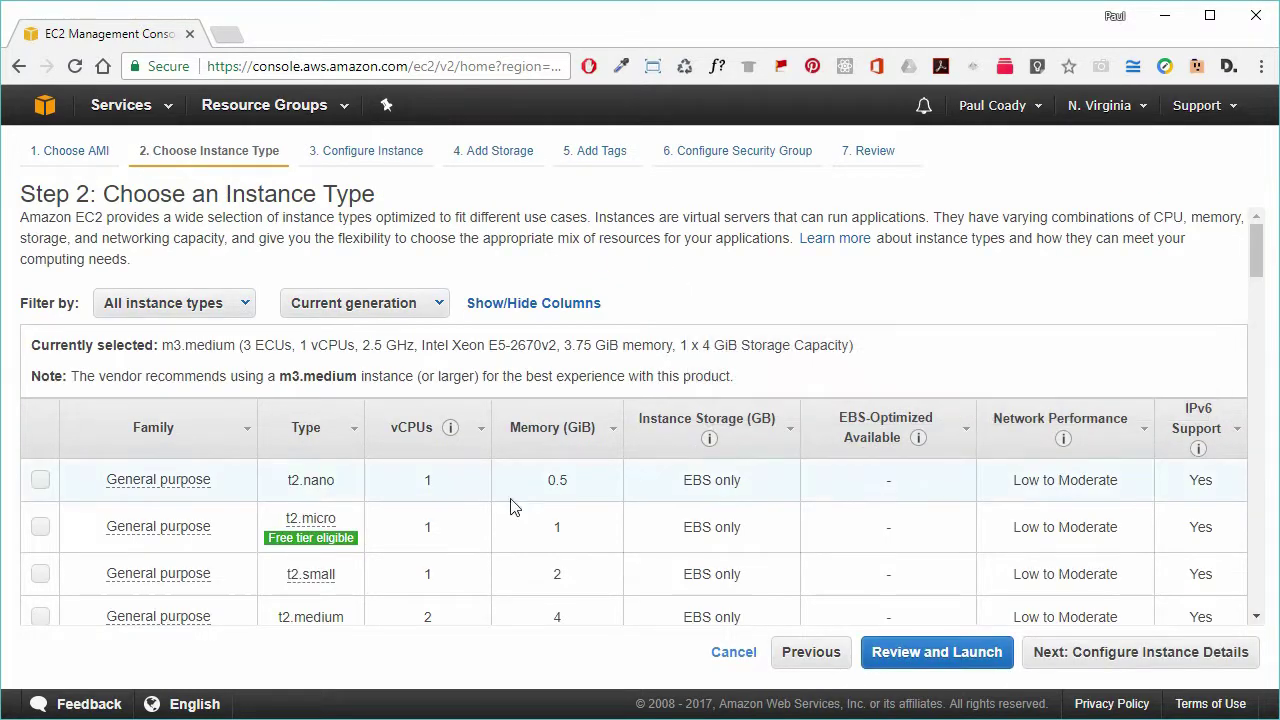
Step: Choose the free-tier-eligible t2.micro instance type and continue to the instance details
mouse_move(350, 540)
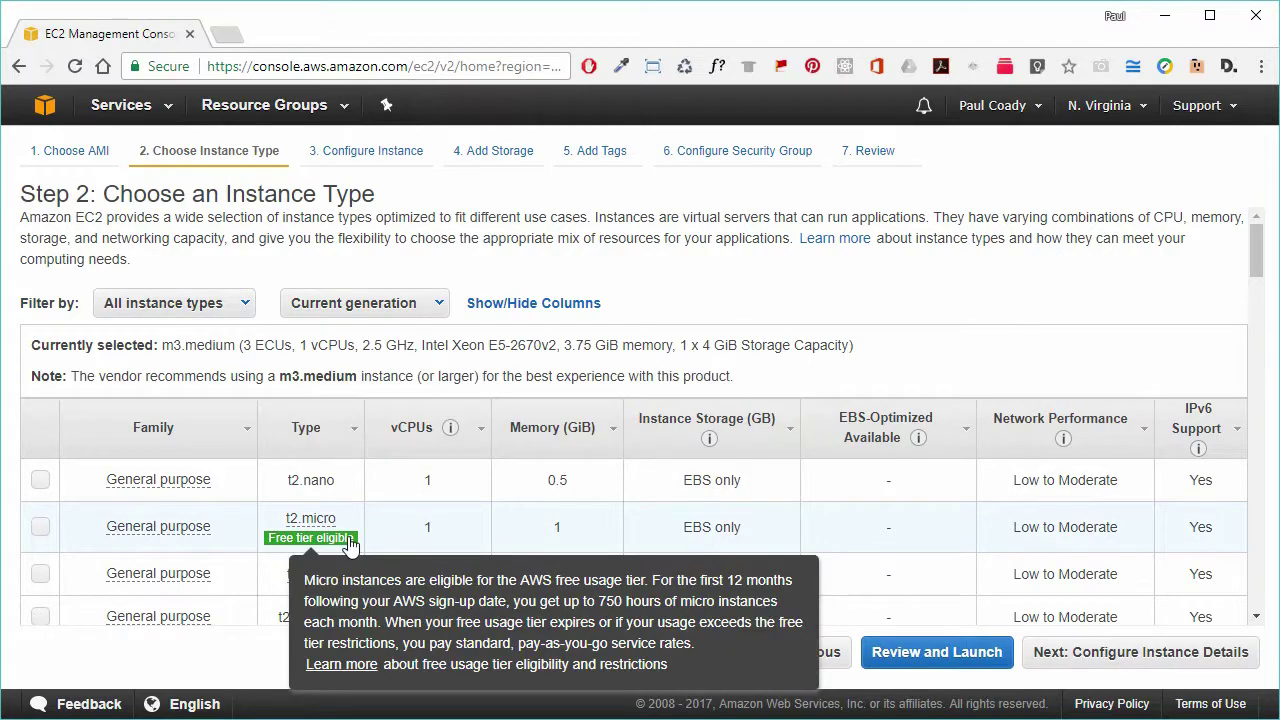
click(40, 526)
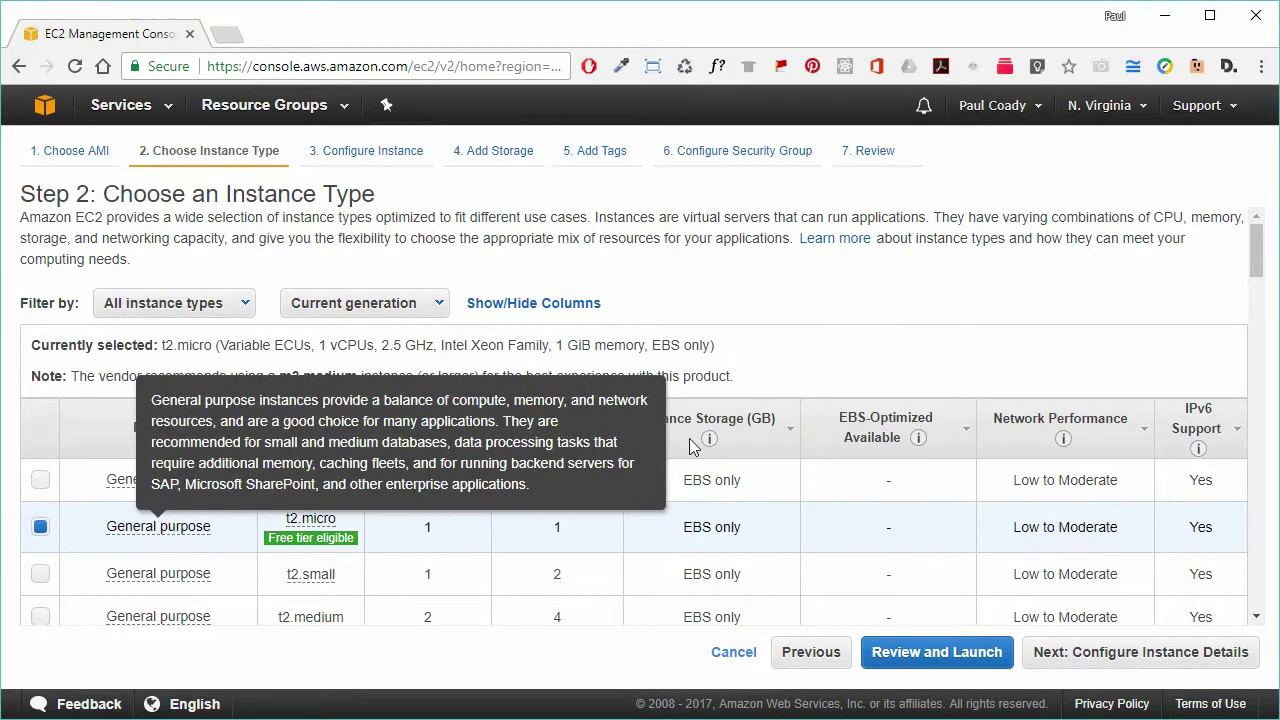
mouse_move(709, 438)
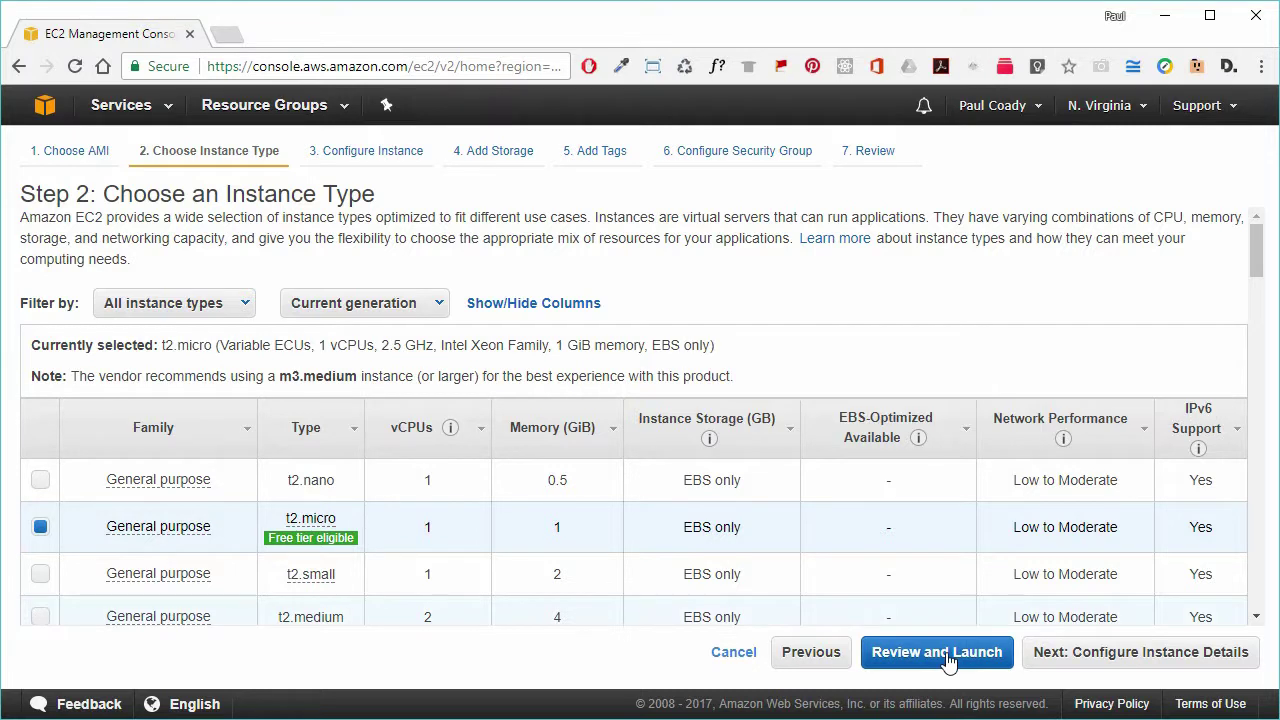
click(1147, 663)
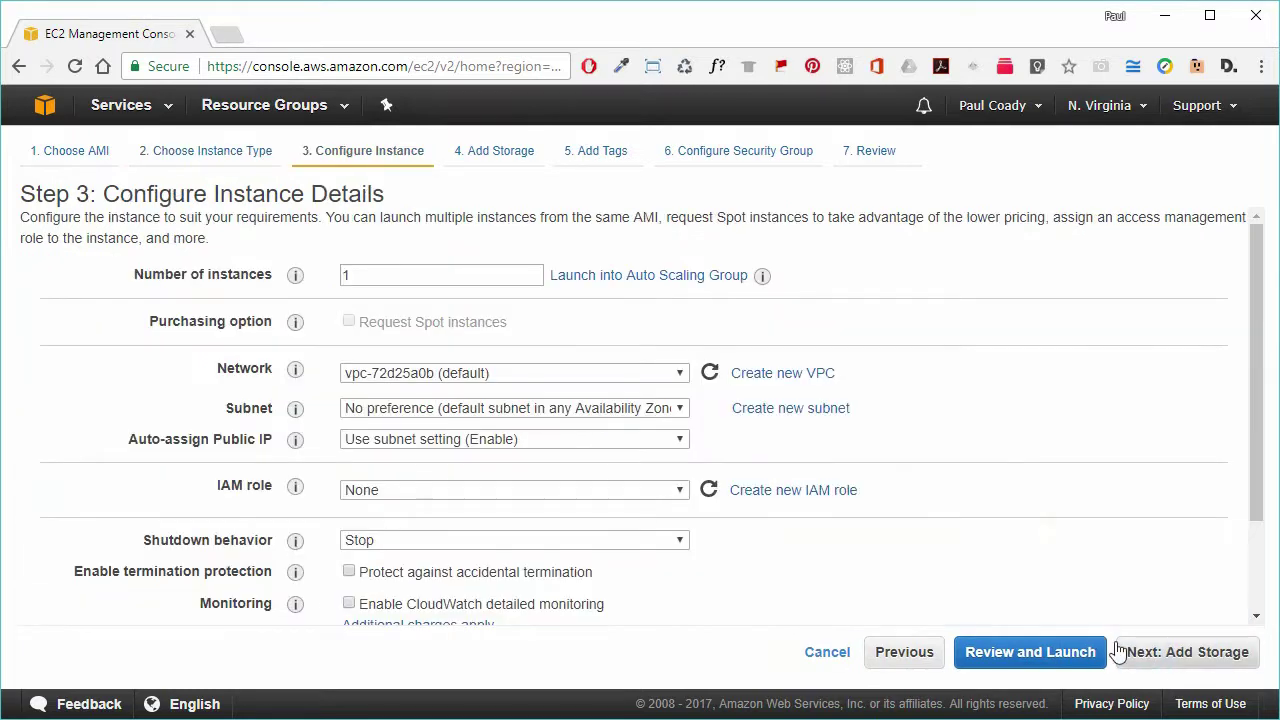
Step: Set Auto-assign Public IP to Enable and proceed to the launch review
click(476, 446)
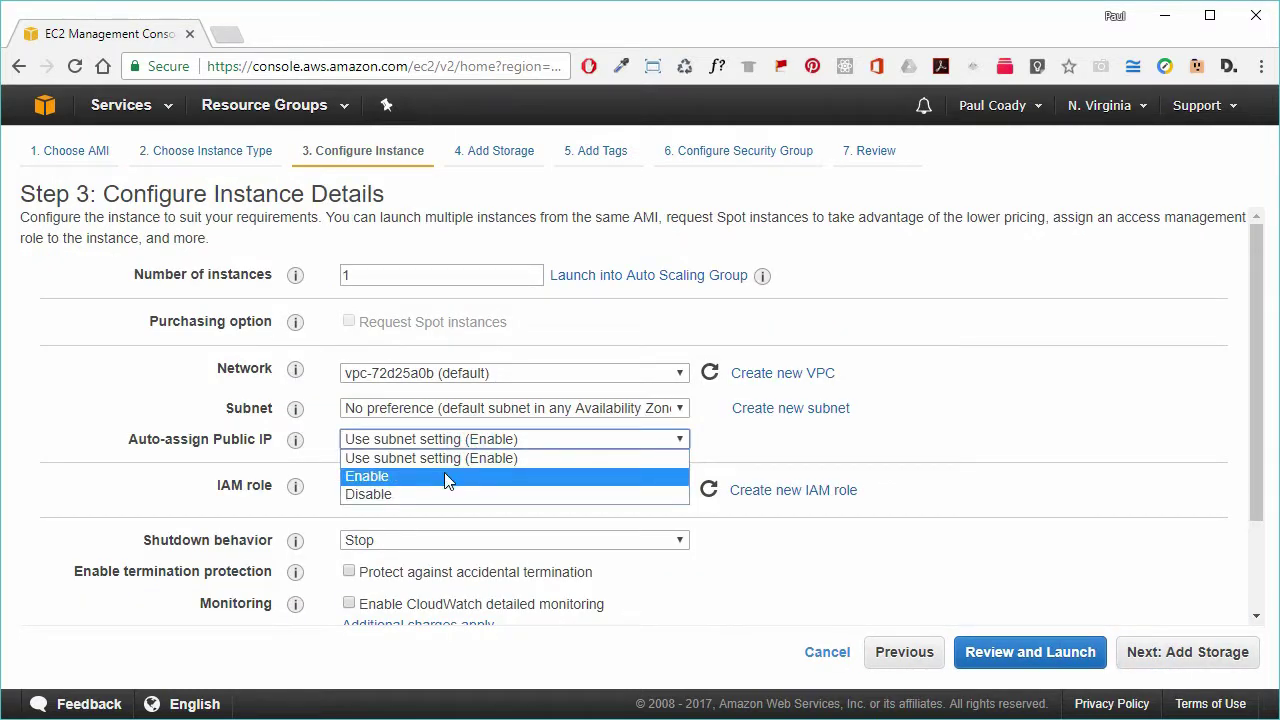
click(447, 479)
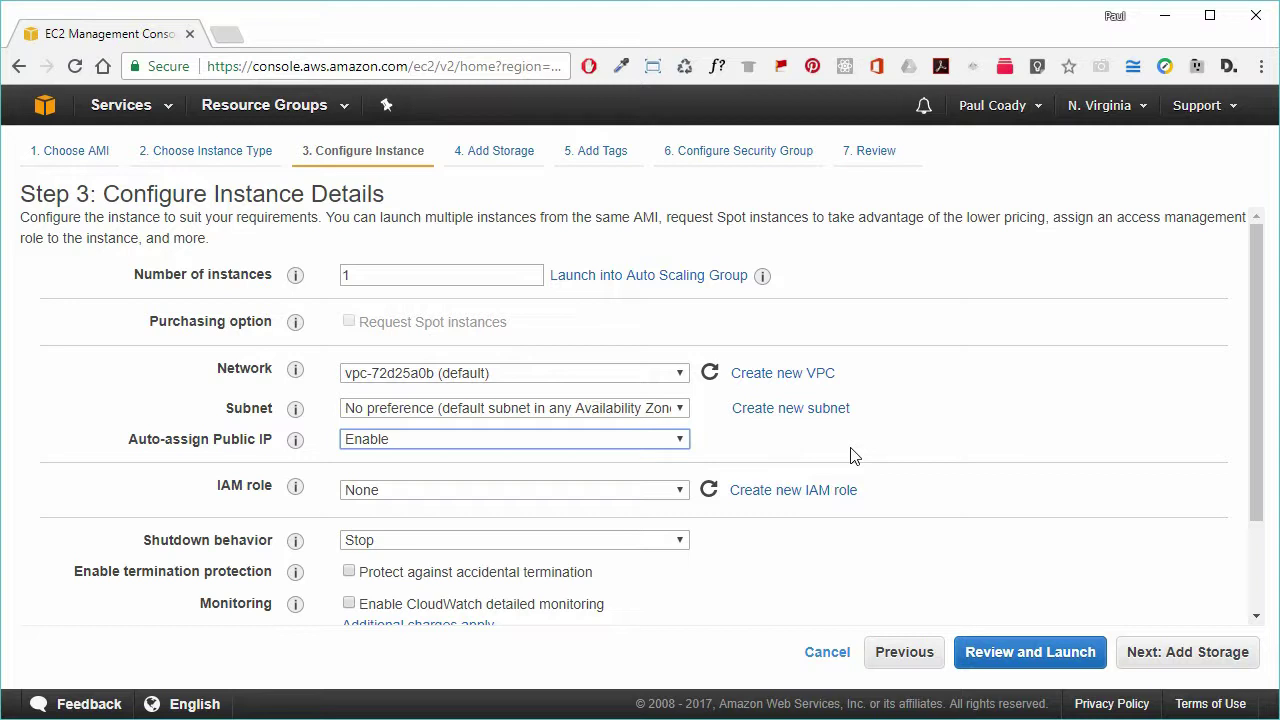
click(1020, 660)
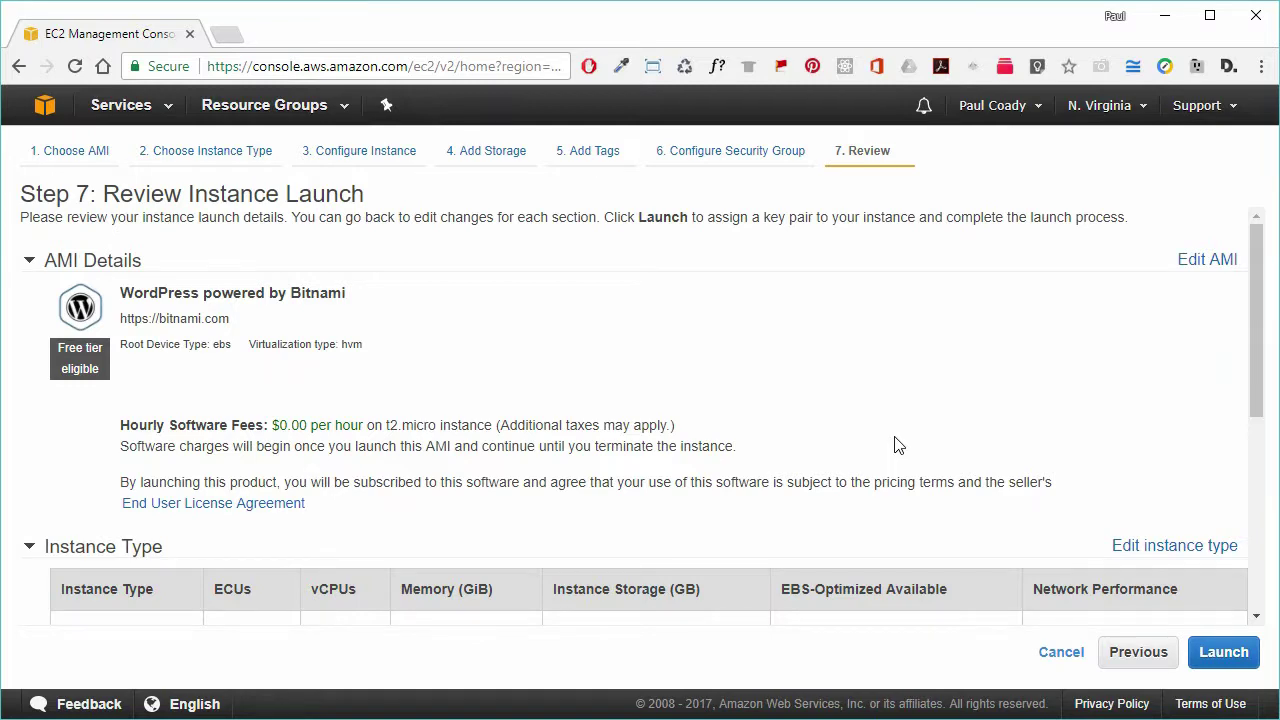
Step: Launch the reviewed instance with the option to proceed without a key pair, accepting the acknowledgement
scroll(895, 445, down, 2)
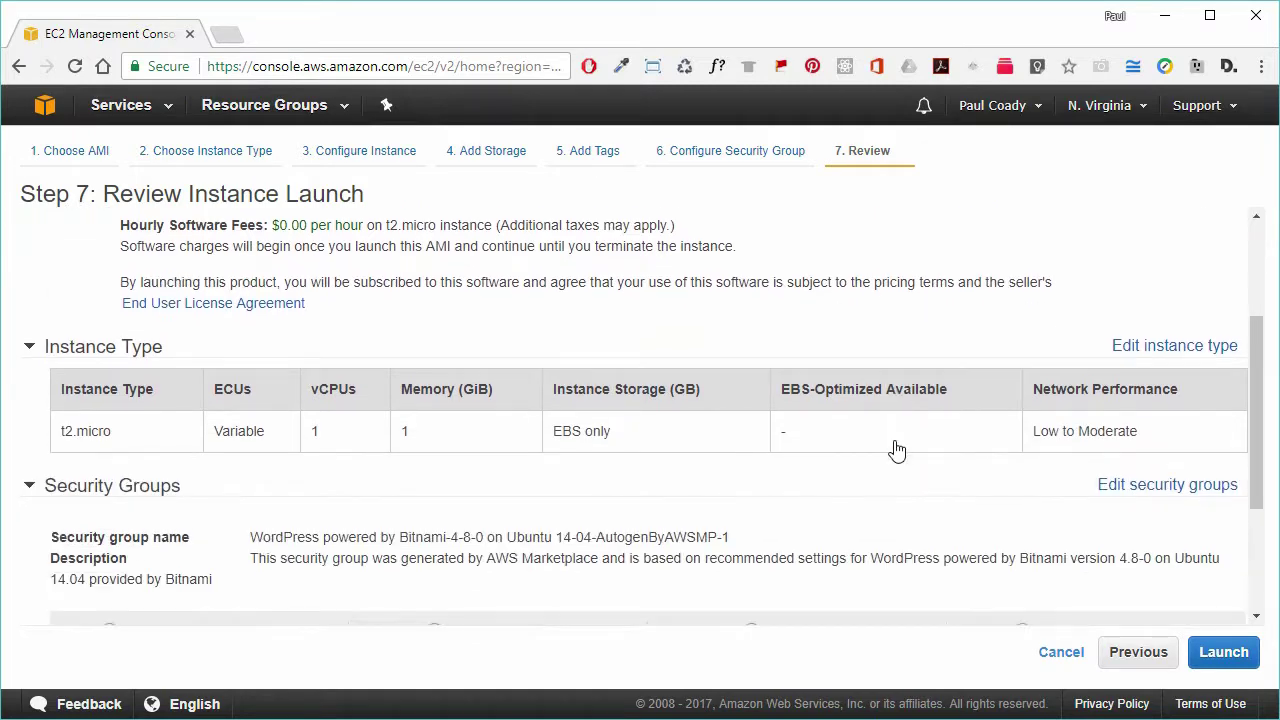
click(1222, 660)
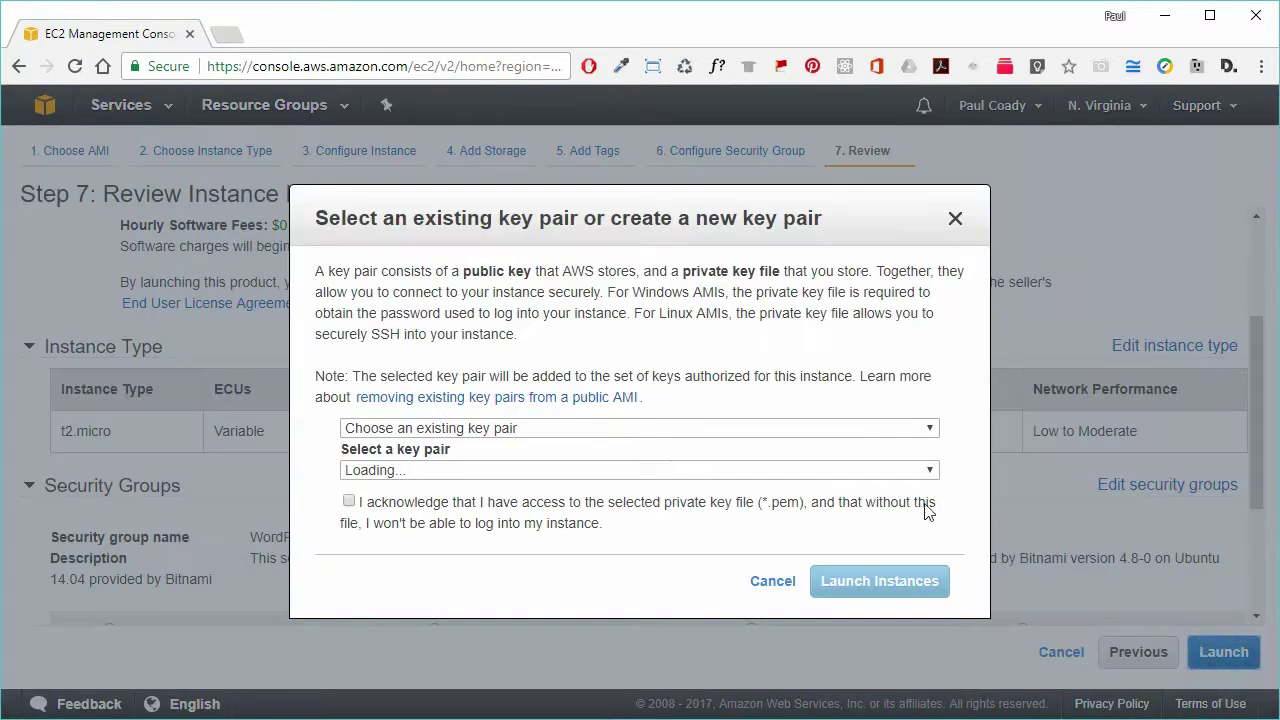
click(503, 430)
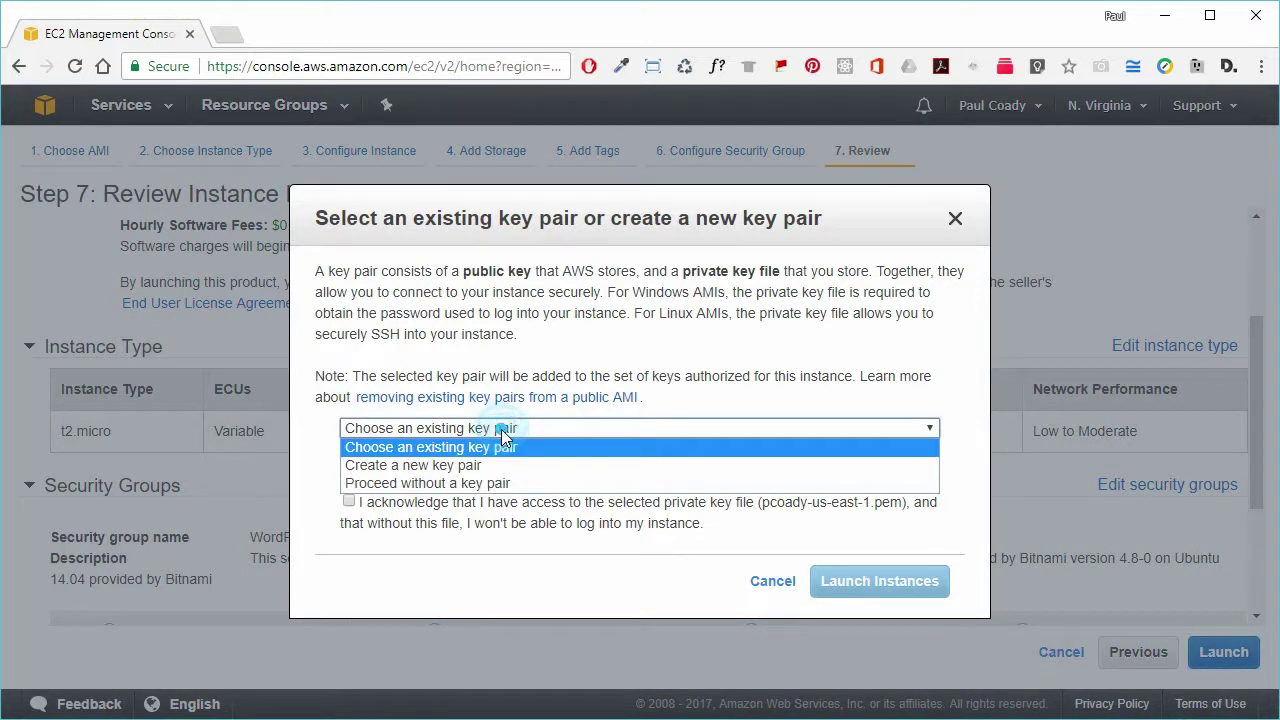
click(499, 485)
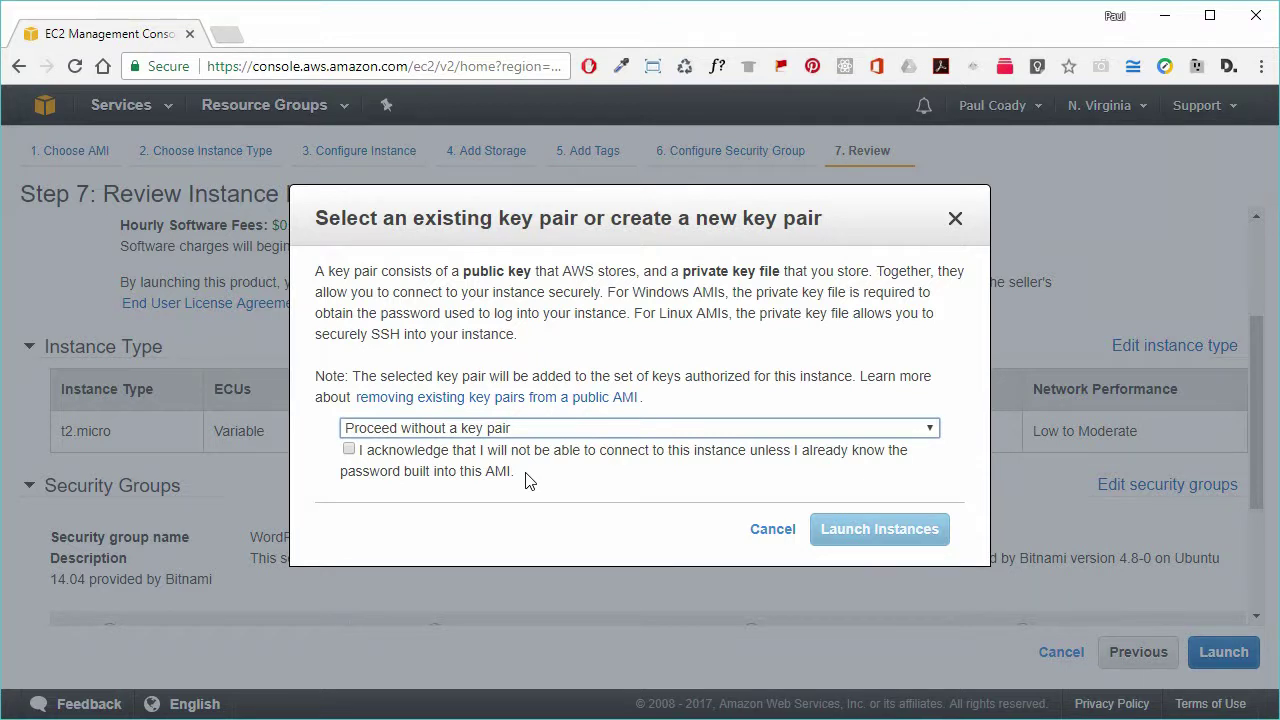
click(349, 450)
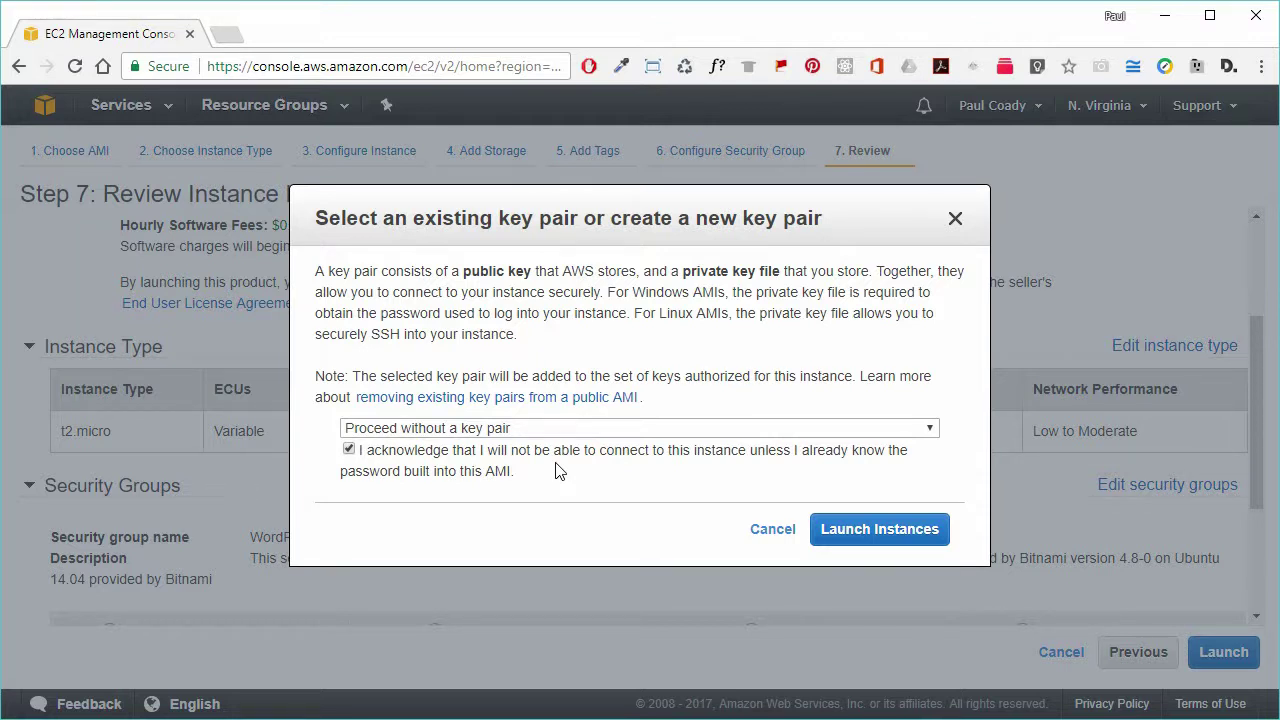
click(868, 532)
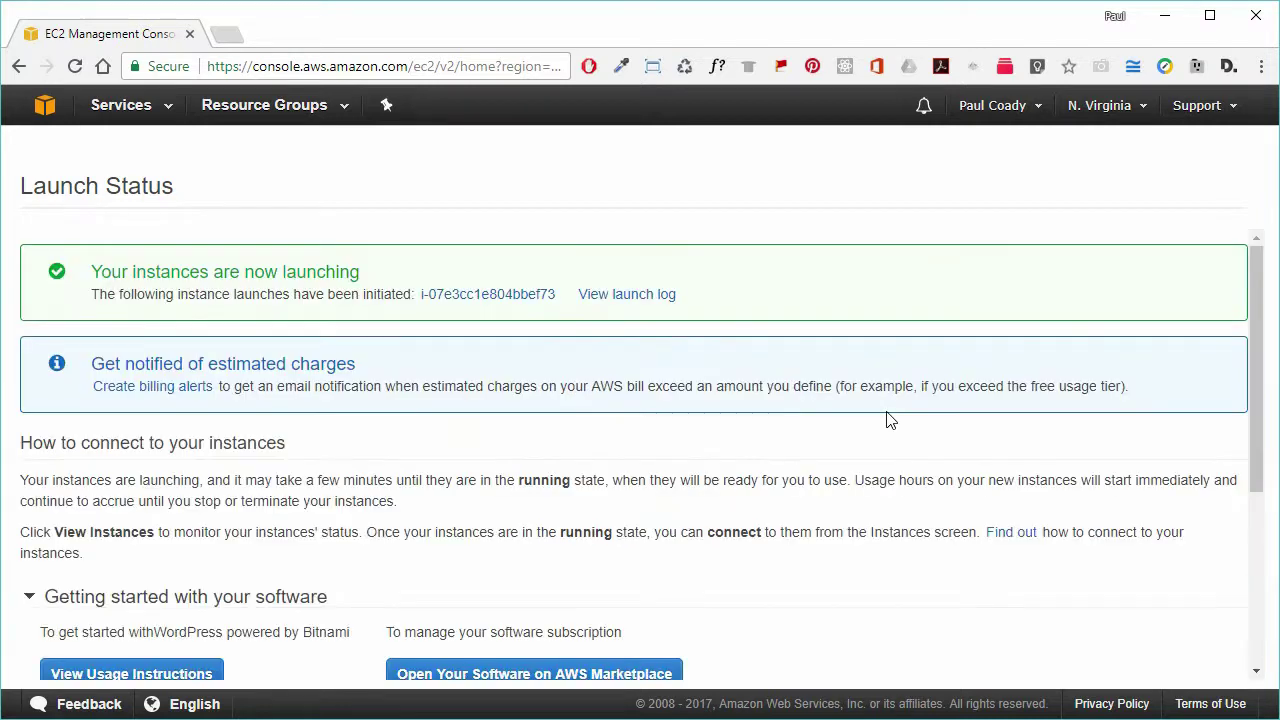
Step: Show the launched instance in the instances list and enlarge its details area
scroll(971, 437, down, 3)
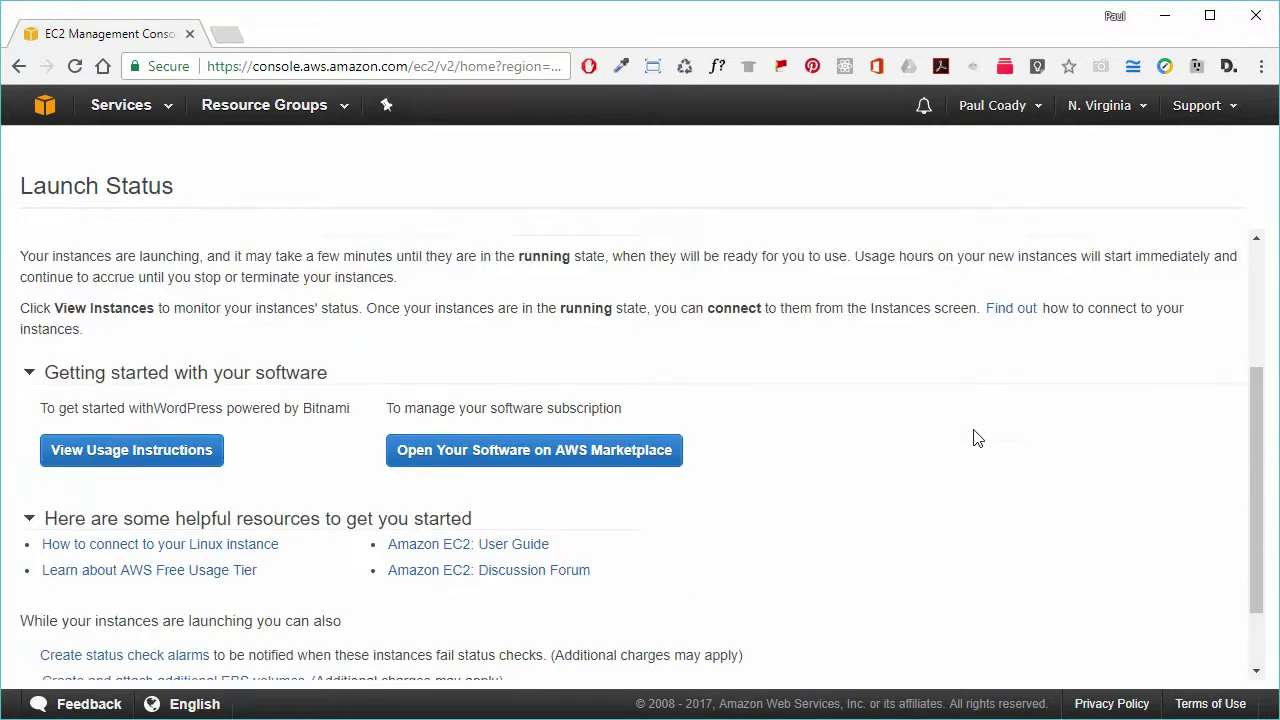
click(1192, 664)
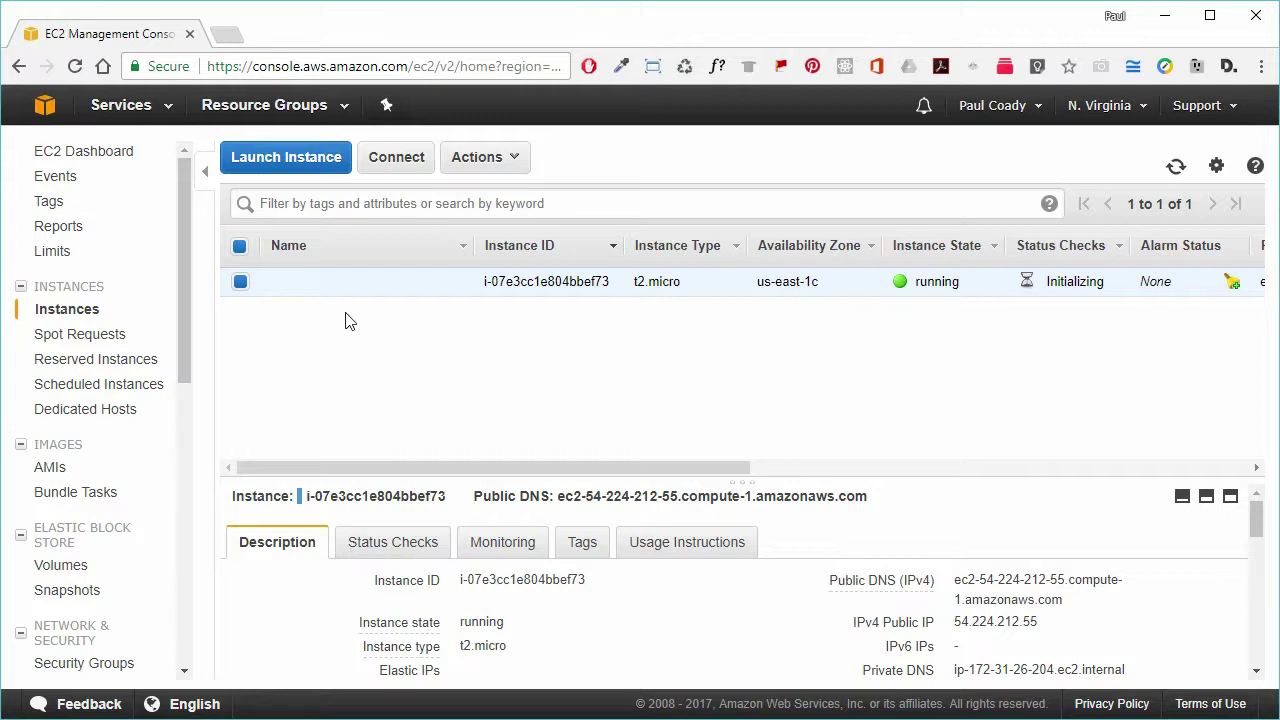
mouse_move(357, 281)
drag(757, 478, 745, 384)
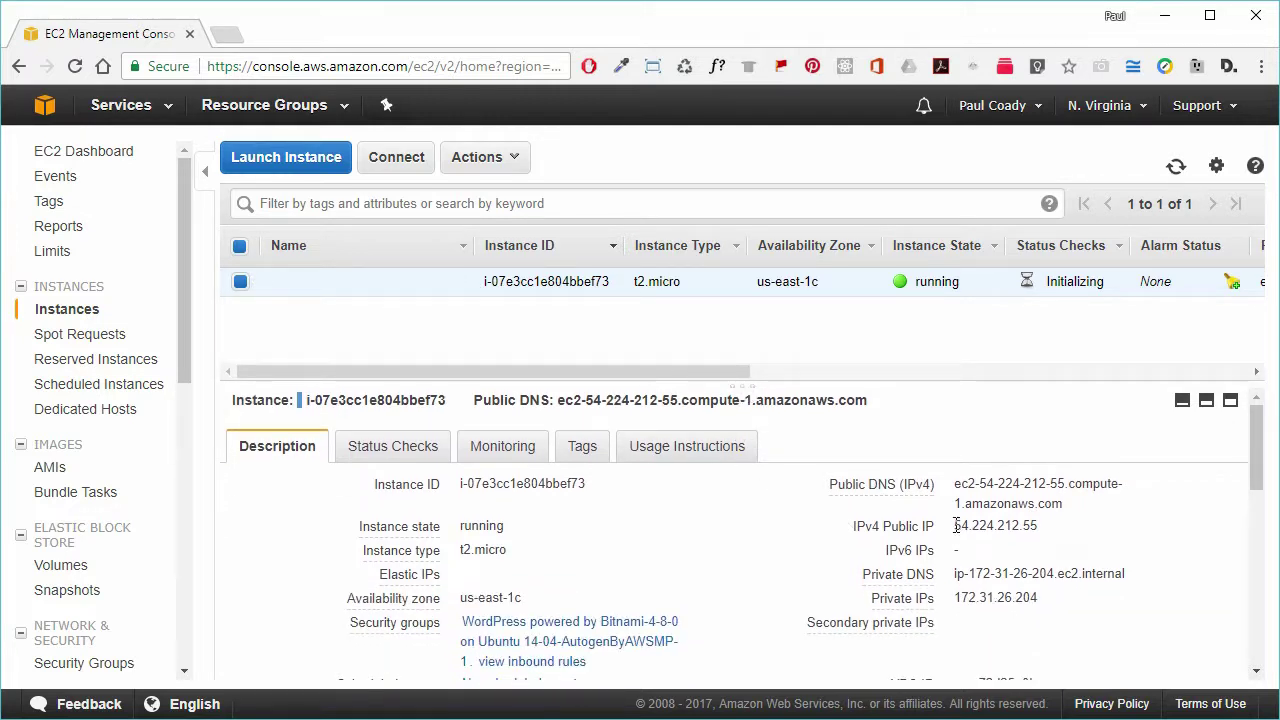
Step: Open the instance's IPv4 public IP address as a website in a new tab
click(888, 532)
drag(888, 532, 934, 528)
drag(955, 525, 1040, 526)
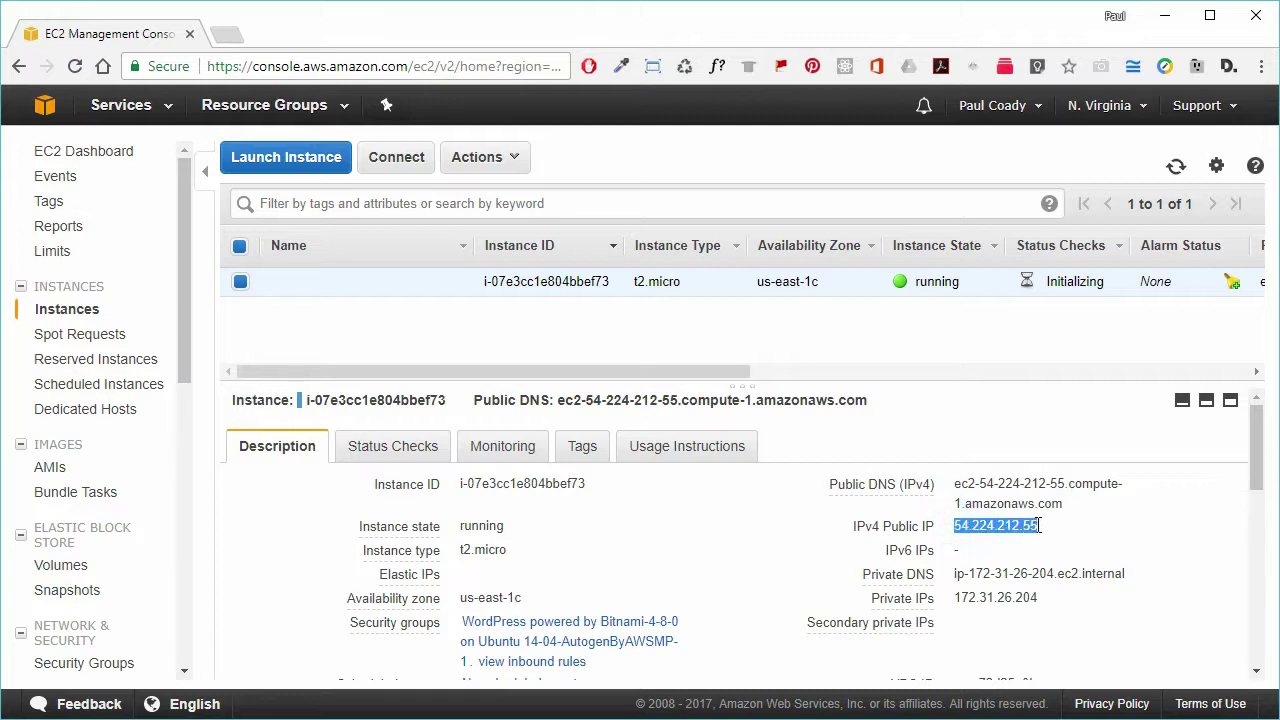
right_click(994, 530)
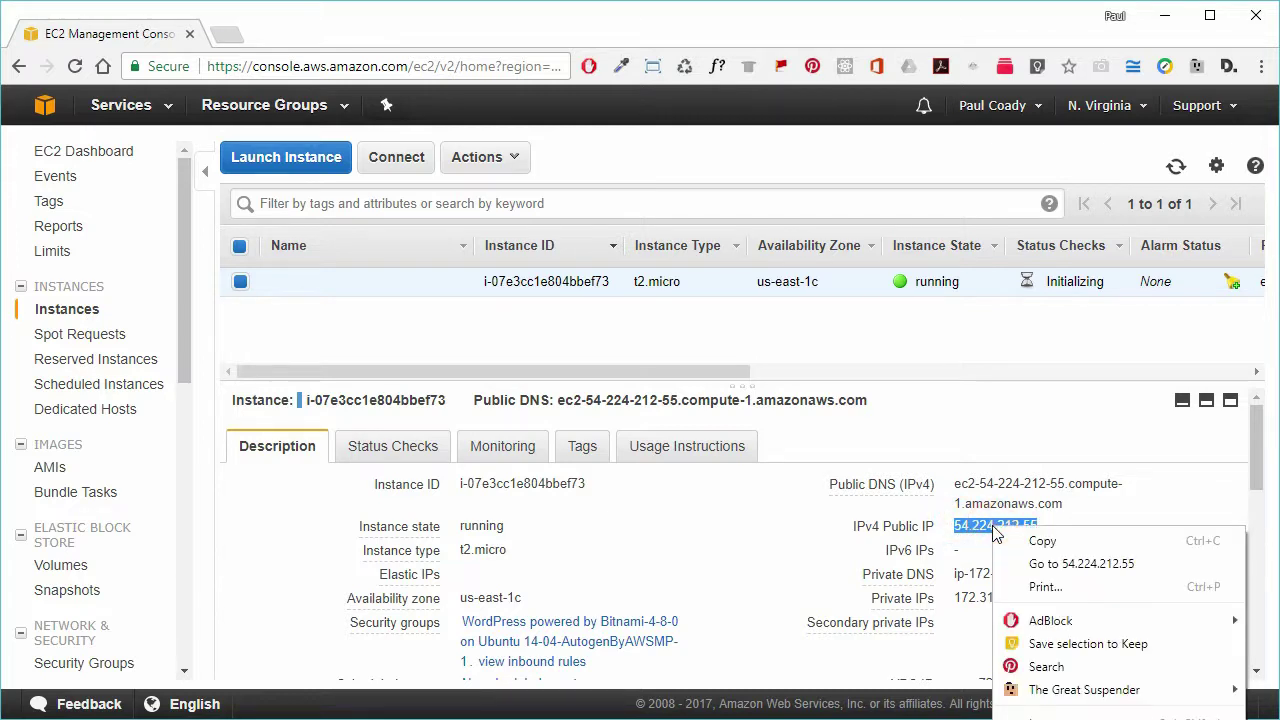
click(1064, 563)
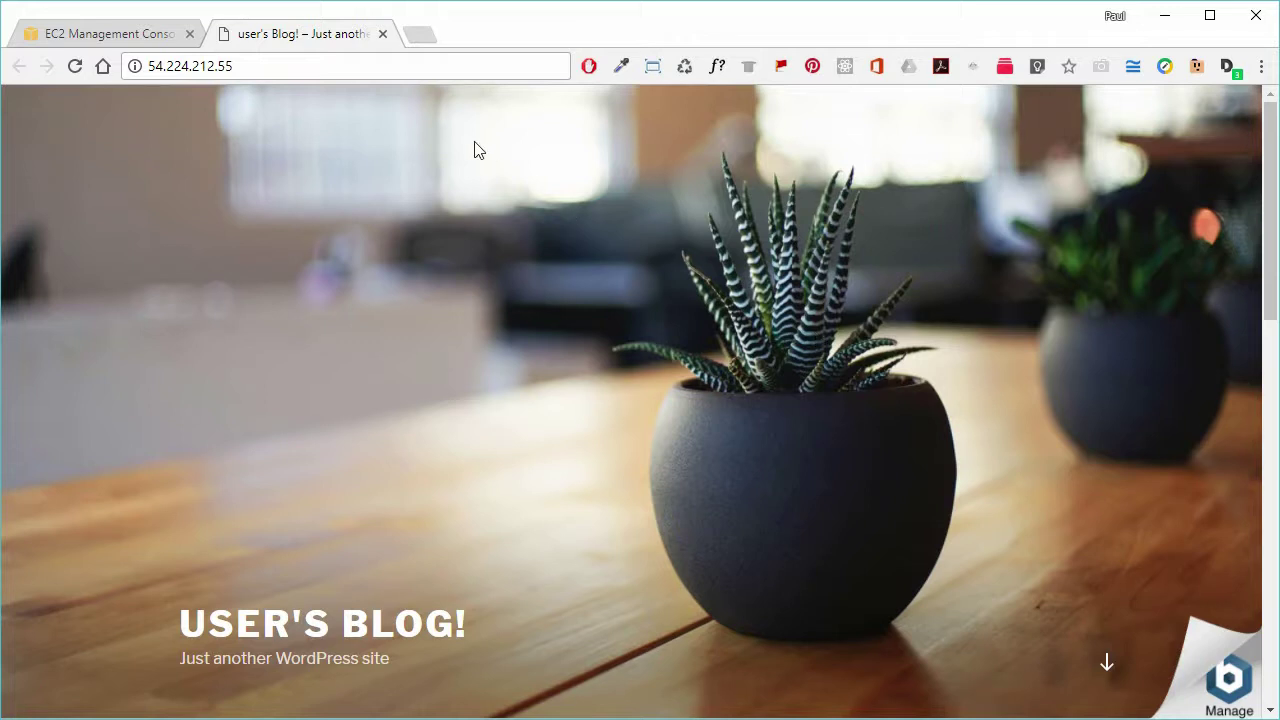
Step: Return to the EC2 console and get the system log of the selected instance
click(130, 34)
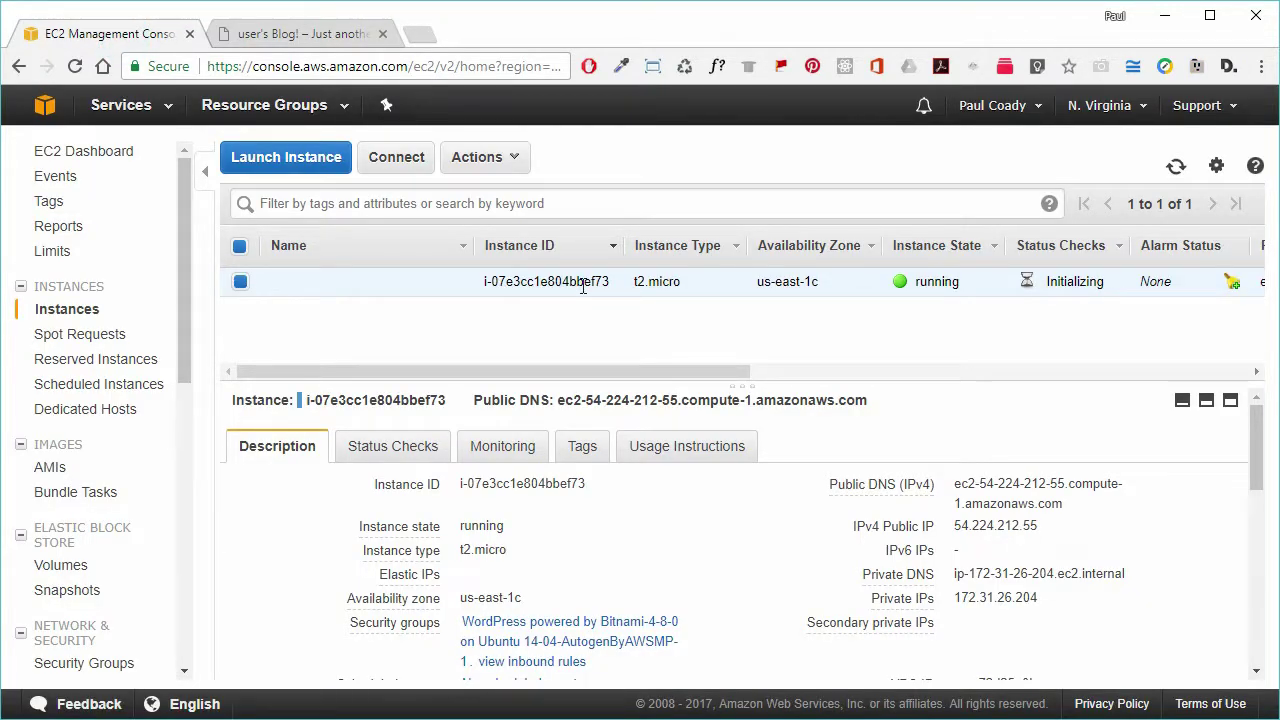
click(516, 160)
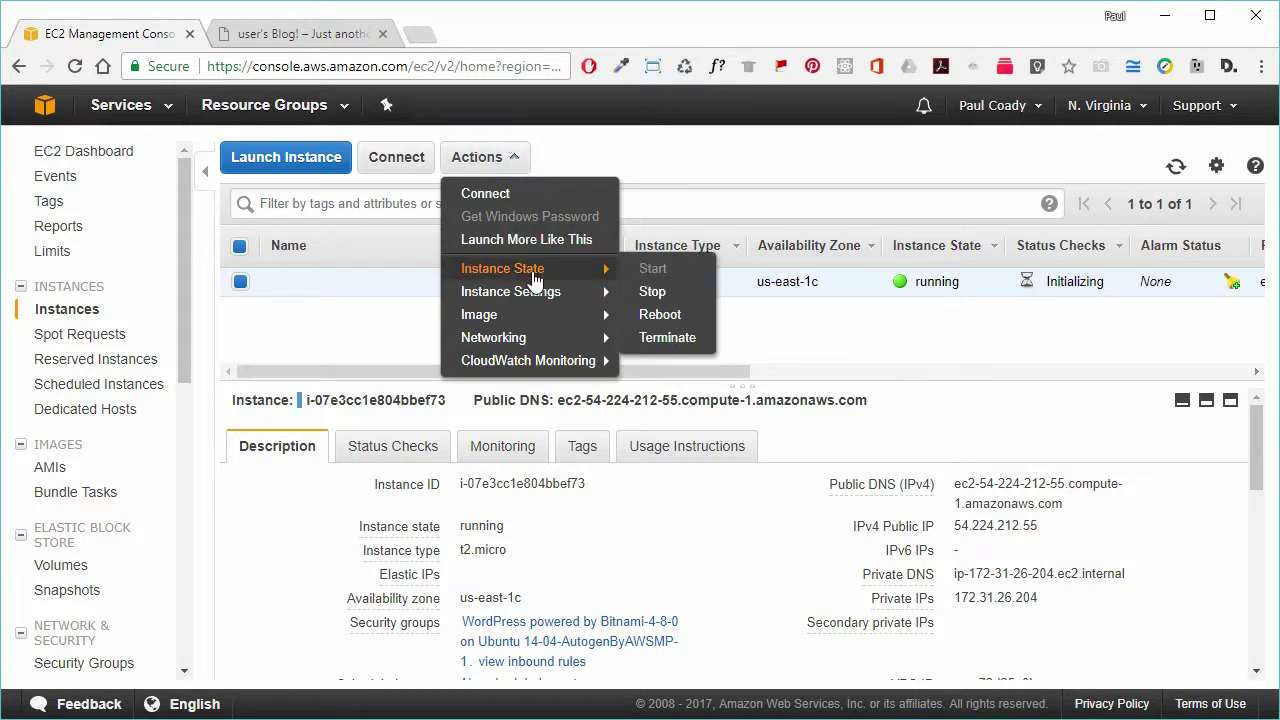
mouse_move(540, 298)
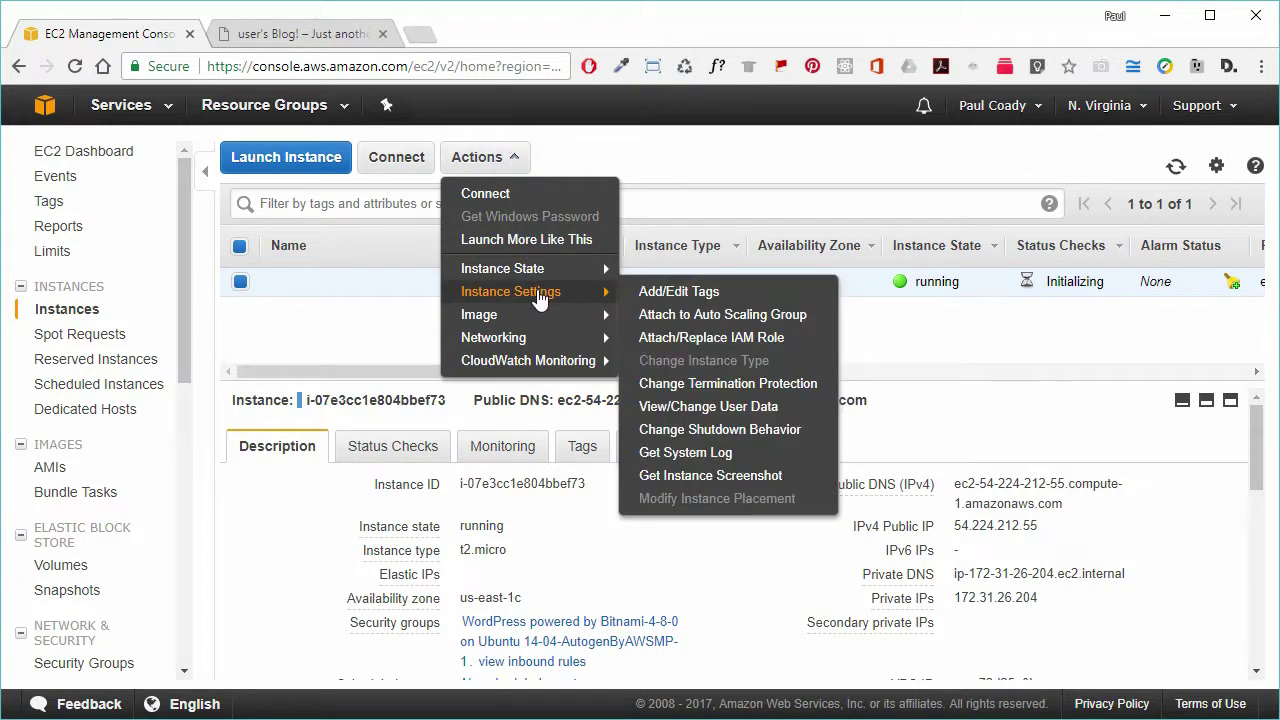
click(712, 458)
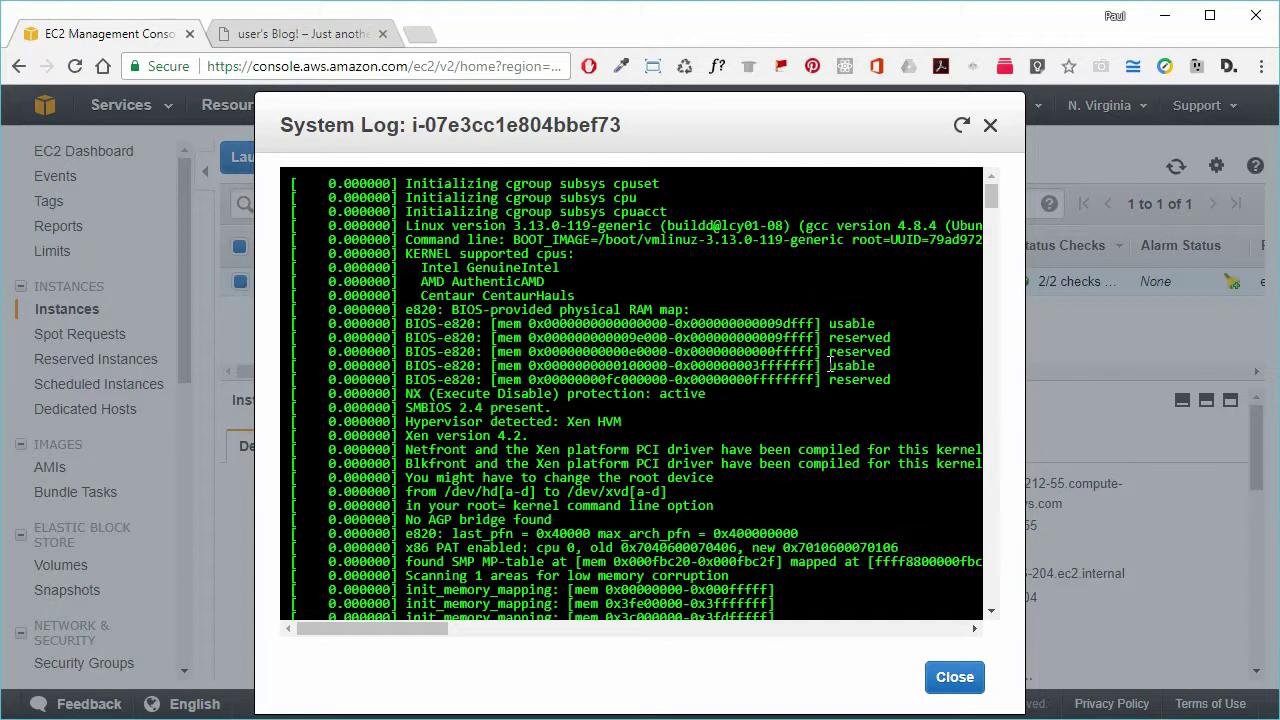
Step: Find the Bitnami application password in the system log, copy it and close the log
scroll(860, 440, down, 20)
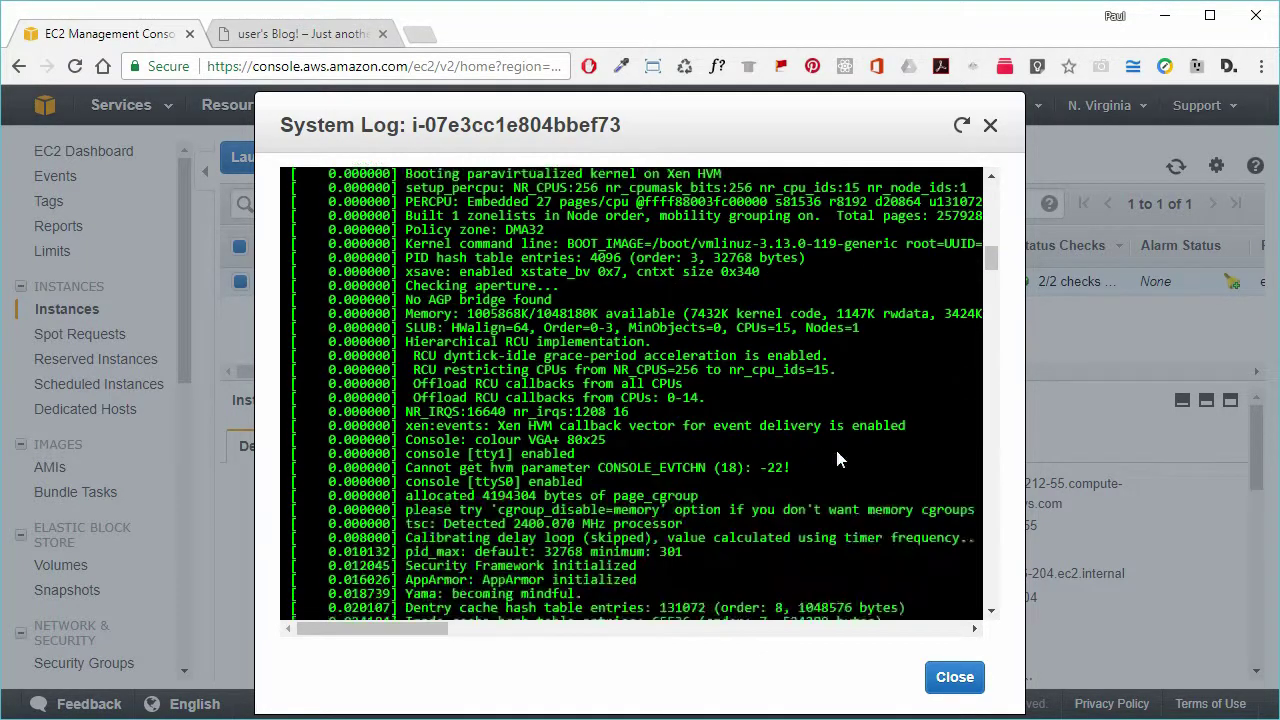
scroll(826, 462, down, 20)
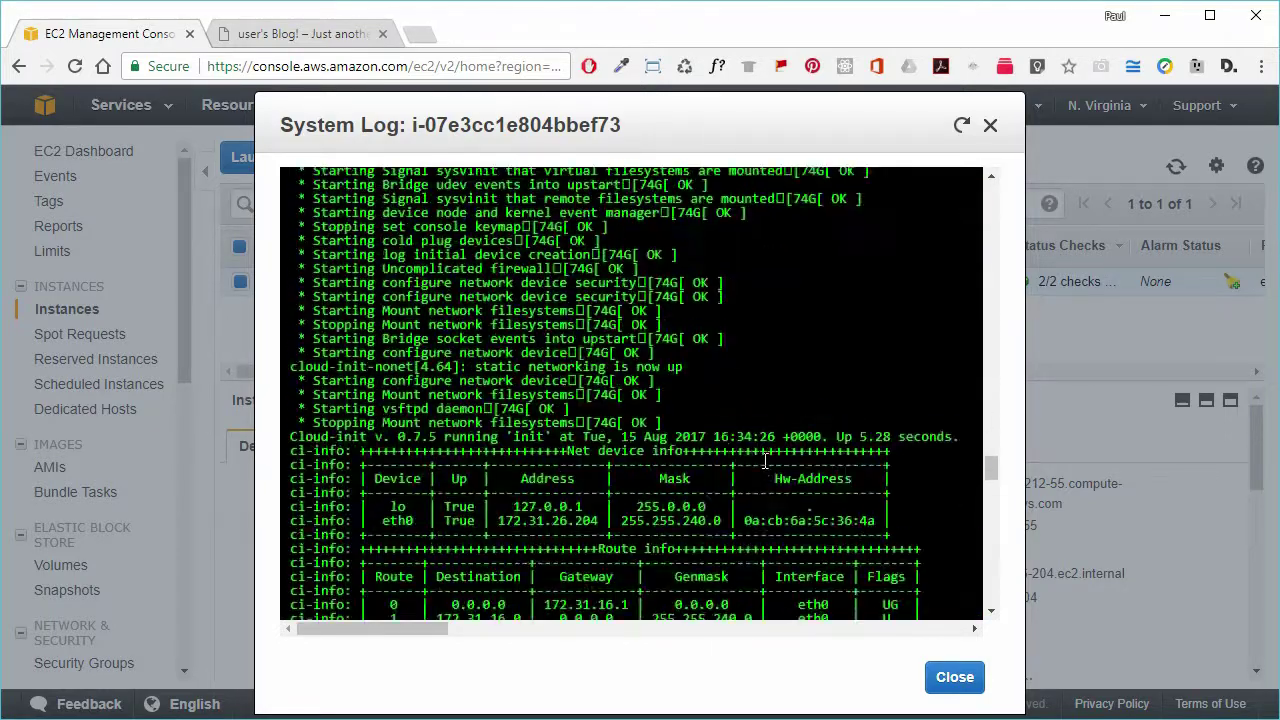
scroll(770, 465, down, 15)
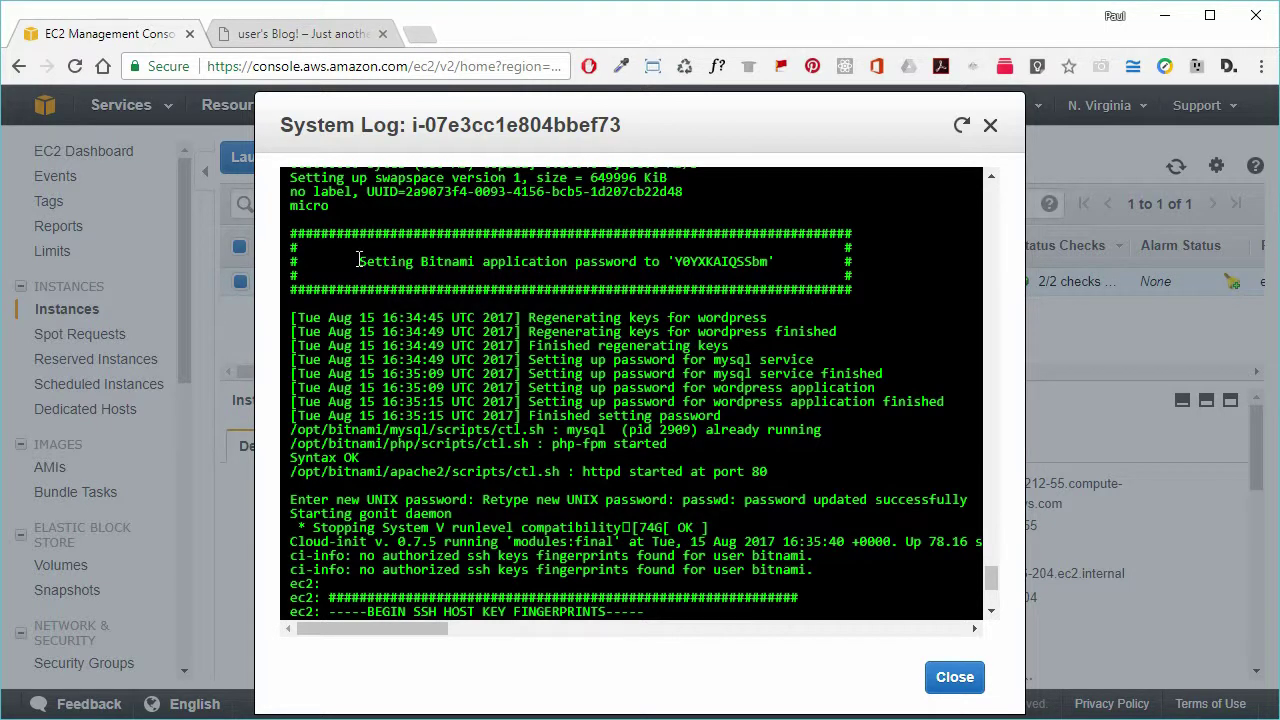
drag(359, 261, 758, 265)
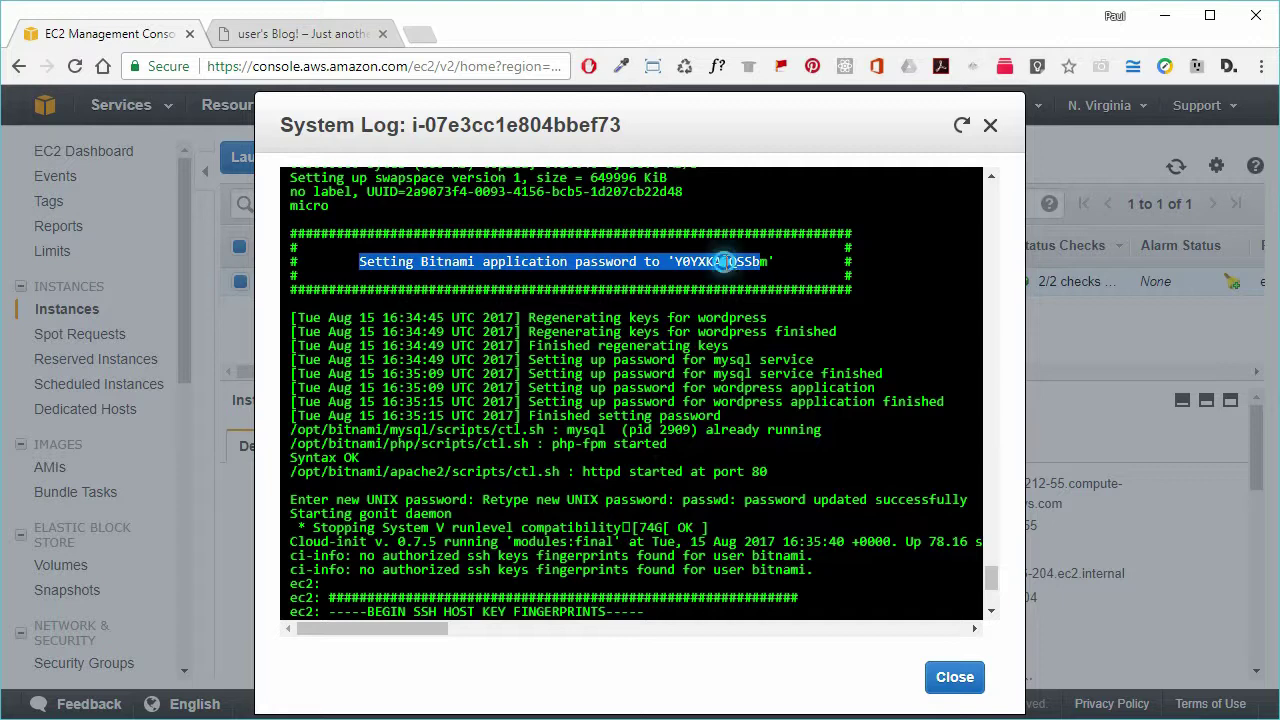
double_click(725, 262)
right_click(724, 261)
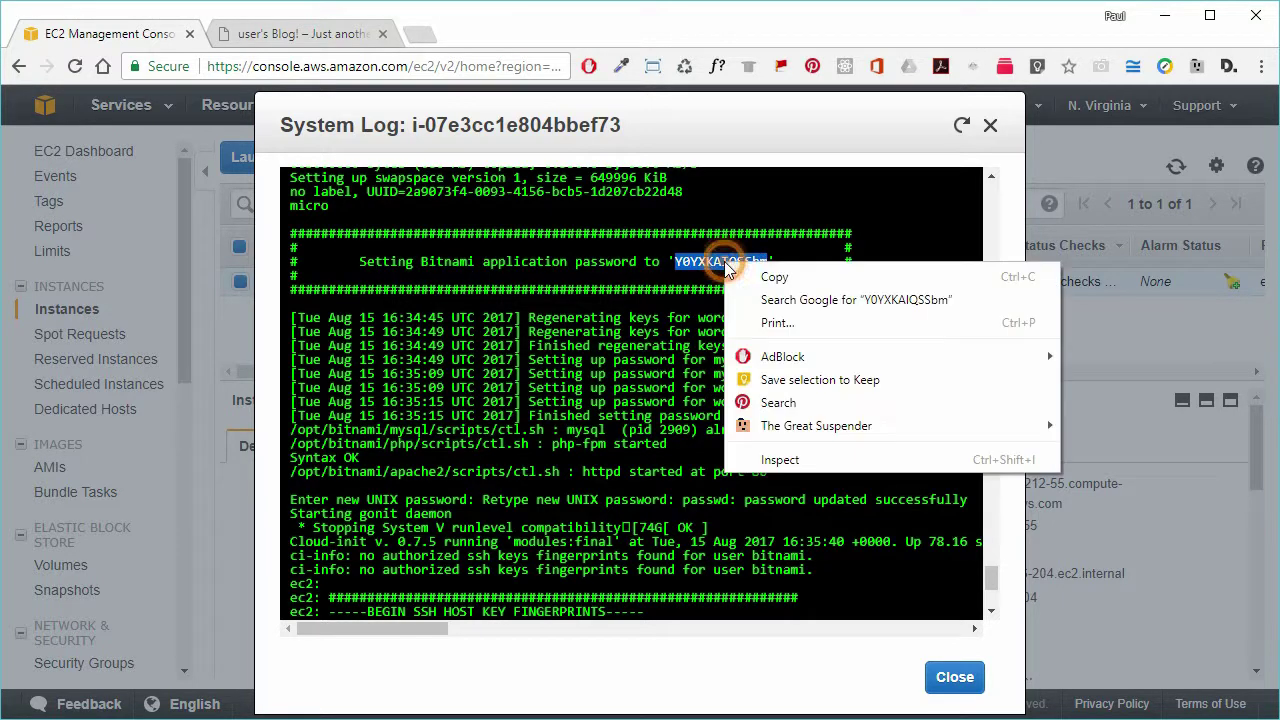
click(776, 278)
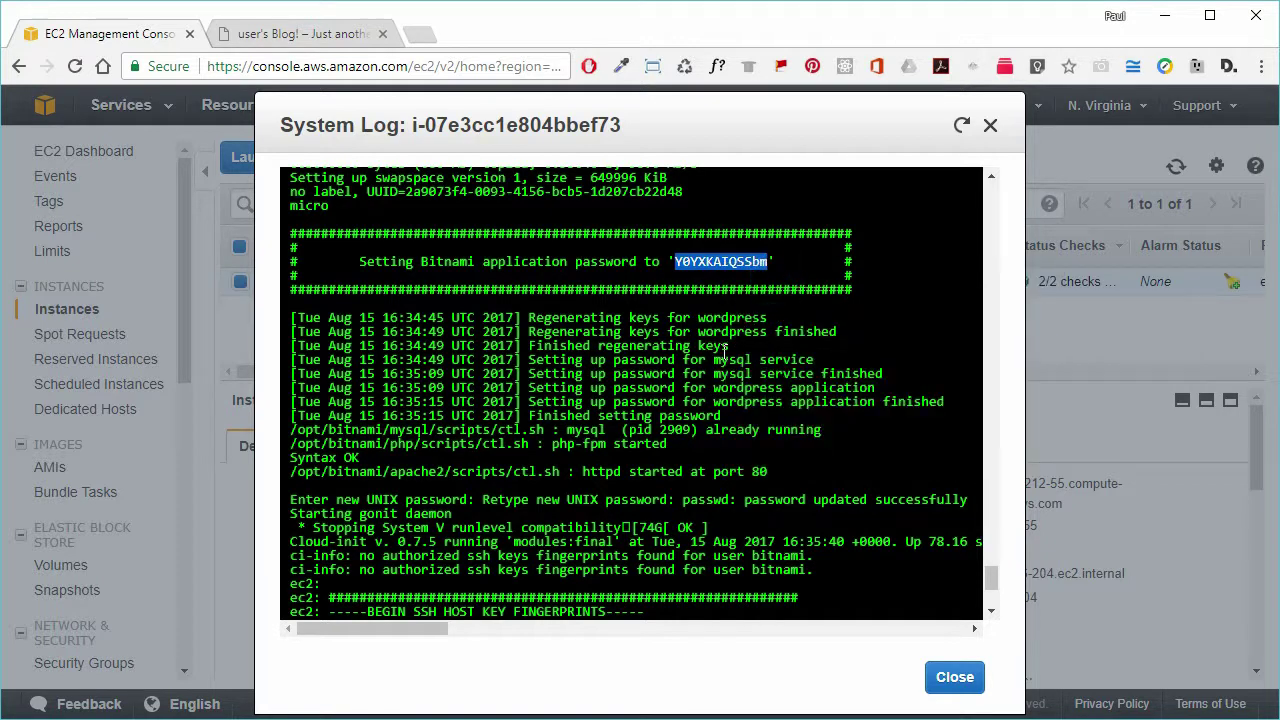
click(954, 678)
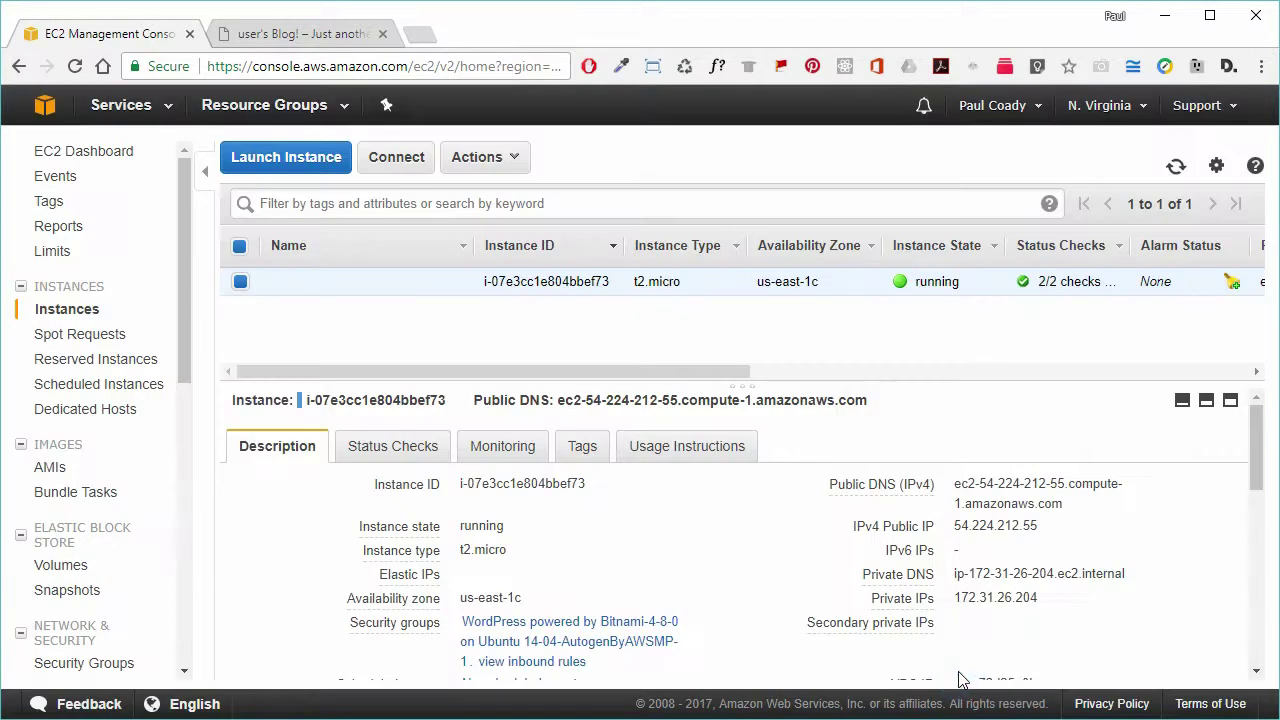
Step: Switch to the WordPress site and open its login page by adding /admin to the site's IP address
click(300, 34)
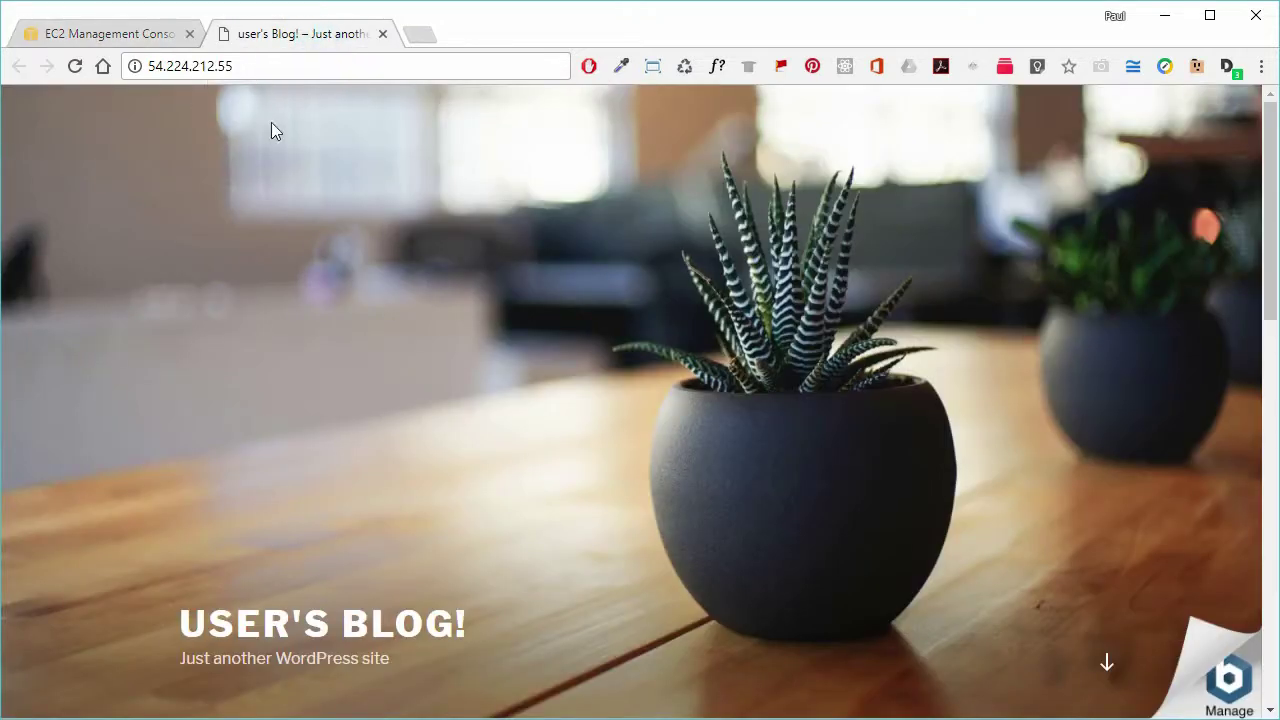
click(287, 63)
click(287, 63)
text(/admin)
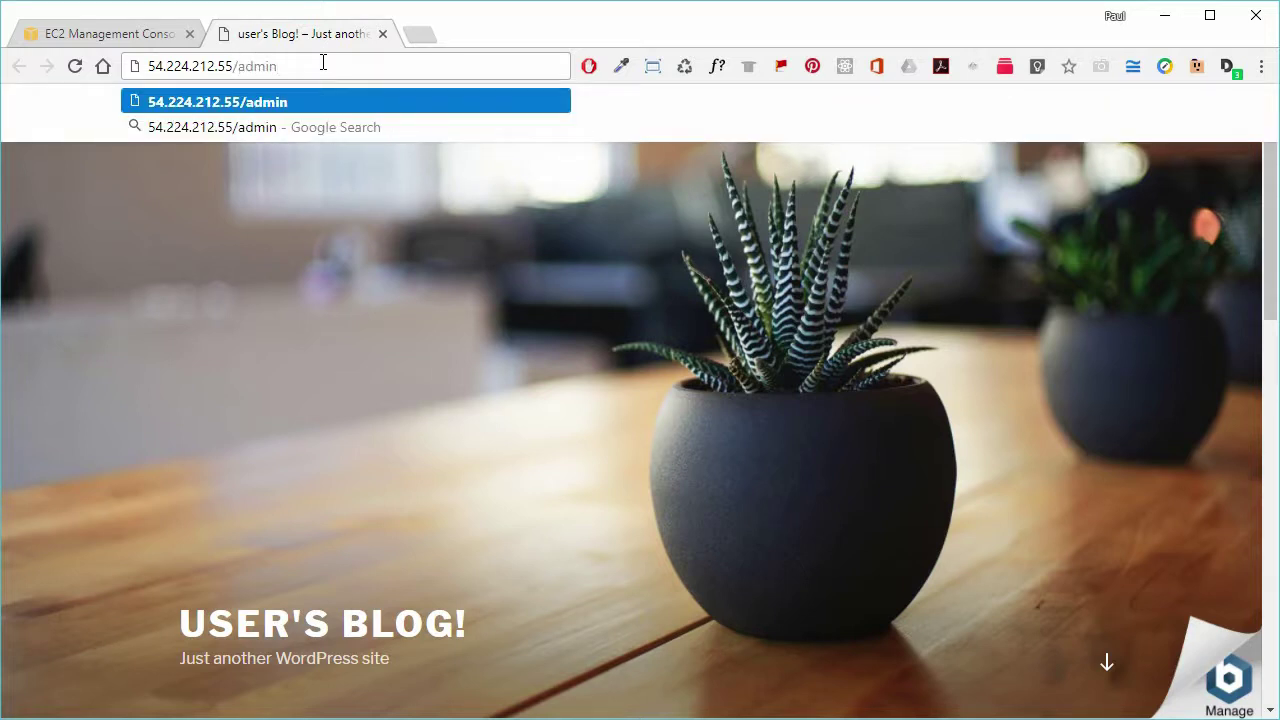
key(Return)
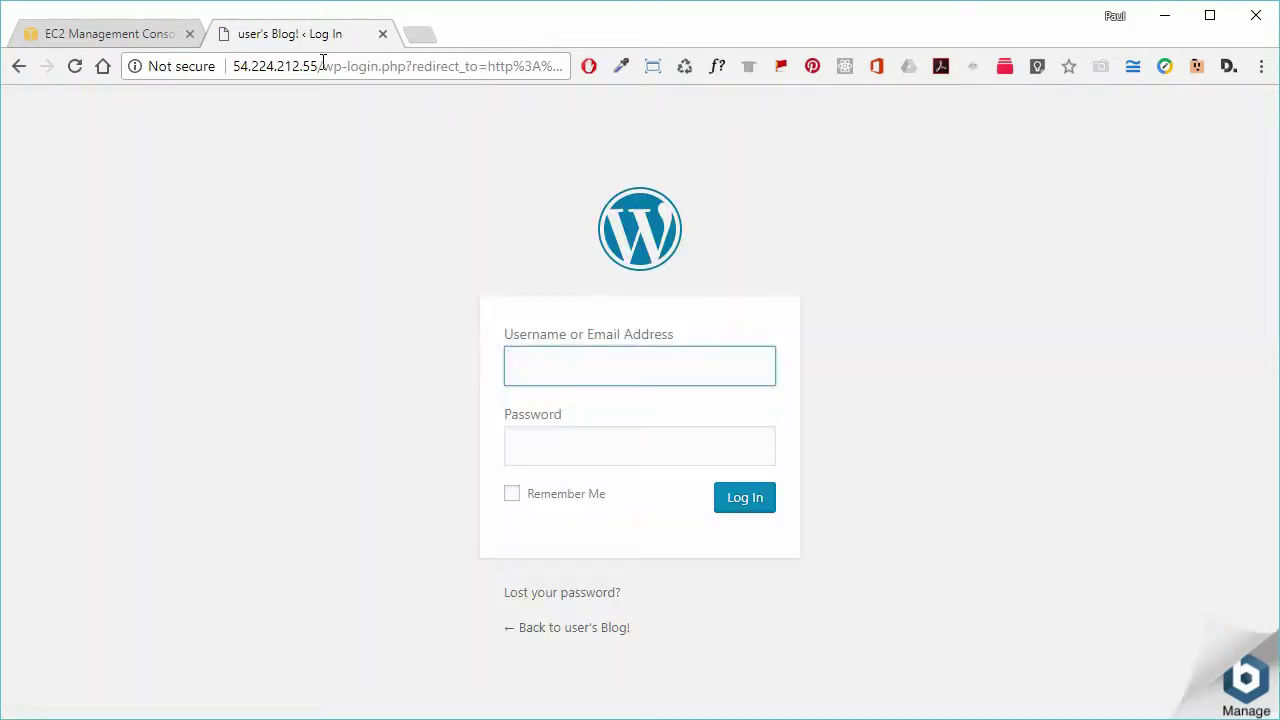
Step: Log in to WordPress as user with the copied application password and dismiss the offer to save the password
text(user)
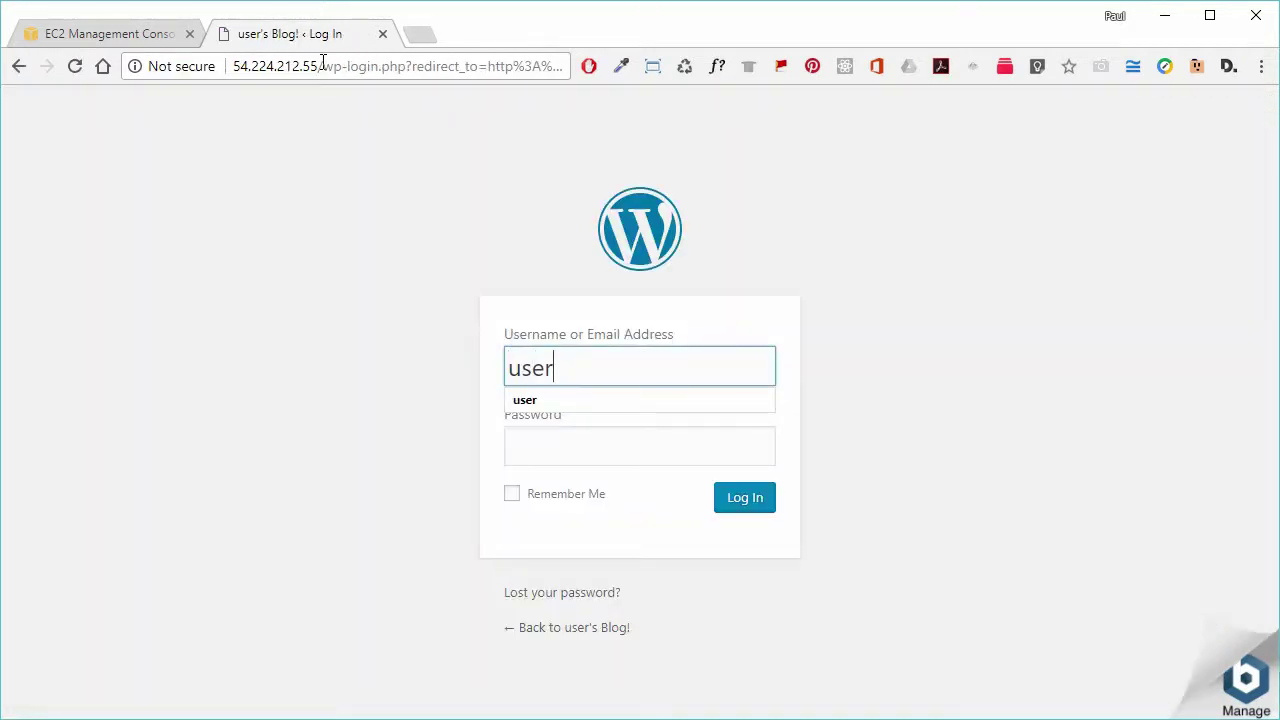
click(550, 449)
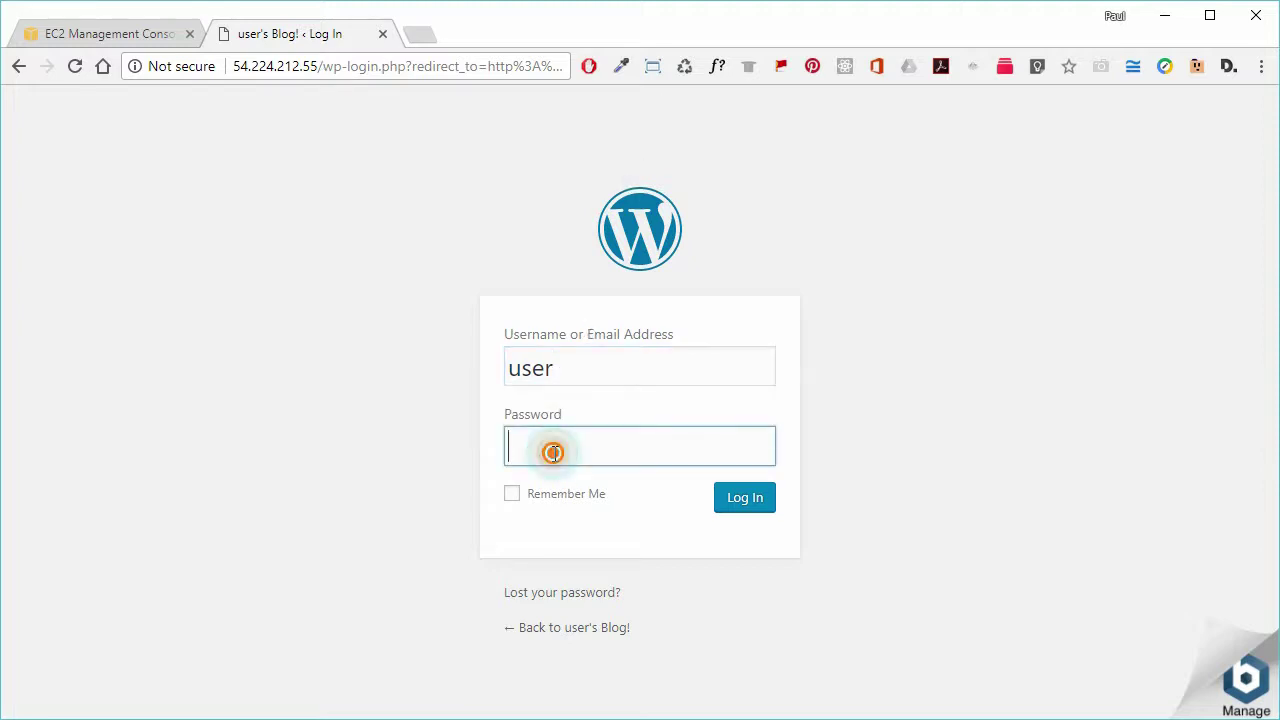
right_click(551, 457)
click(623, 593)
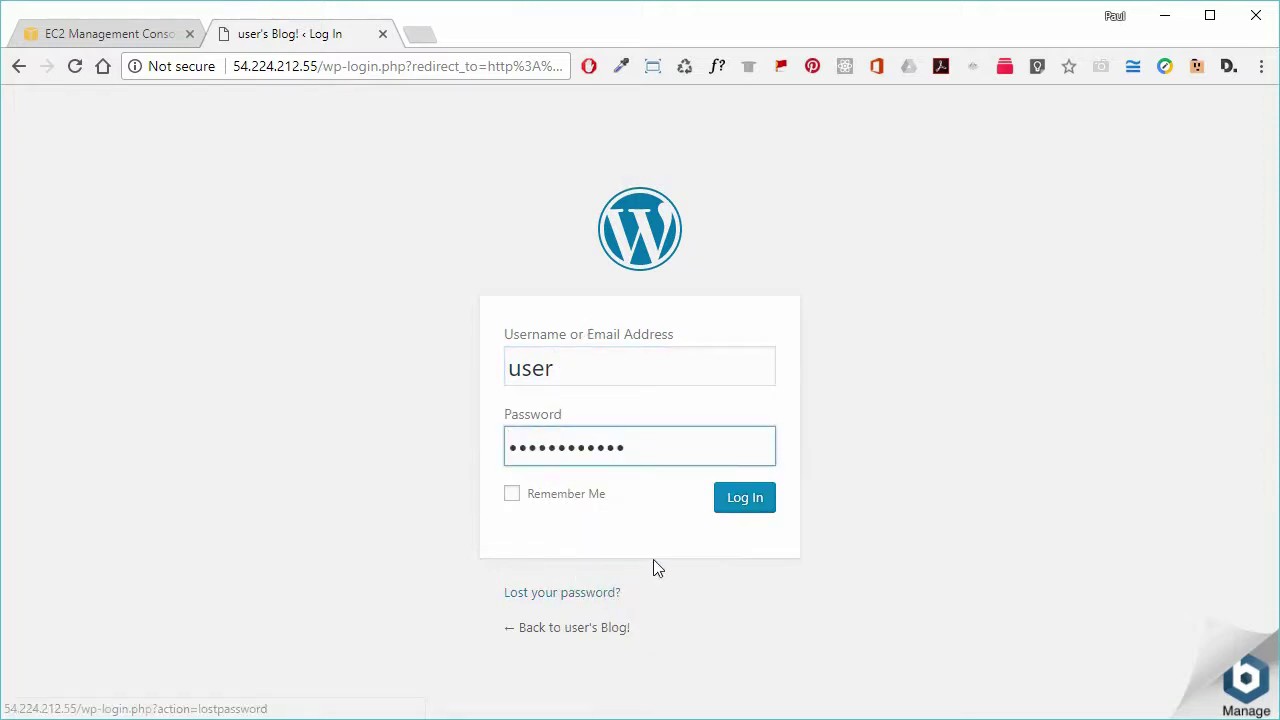
click(738, 504)
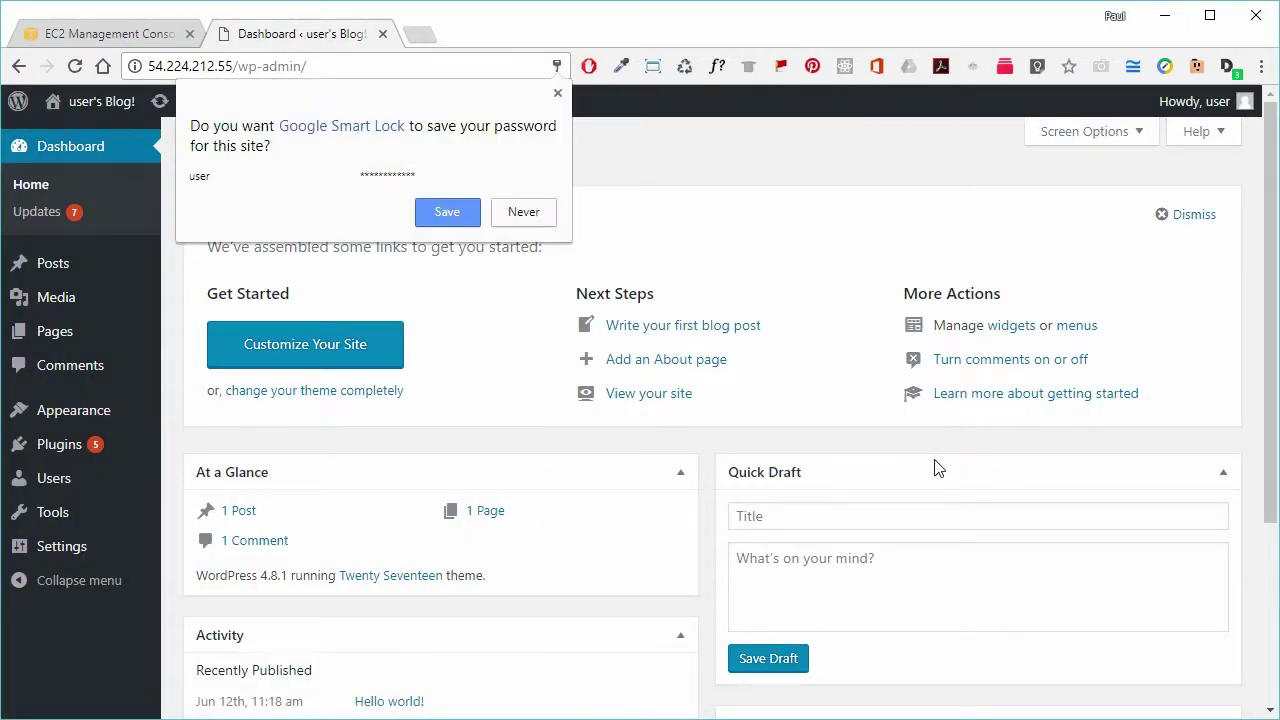
click(557, 92)
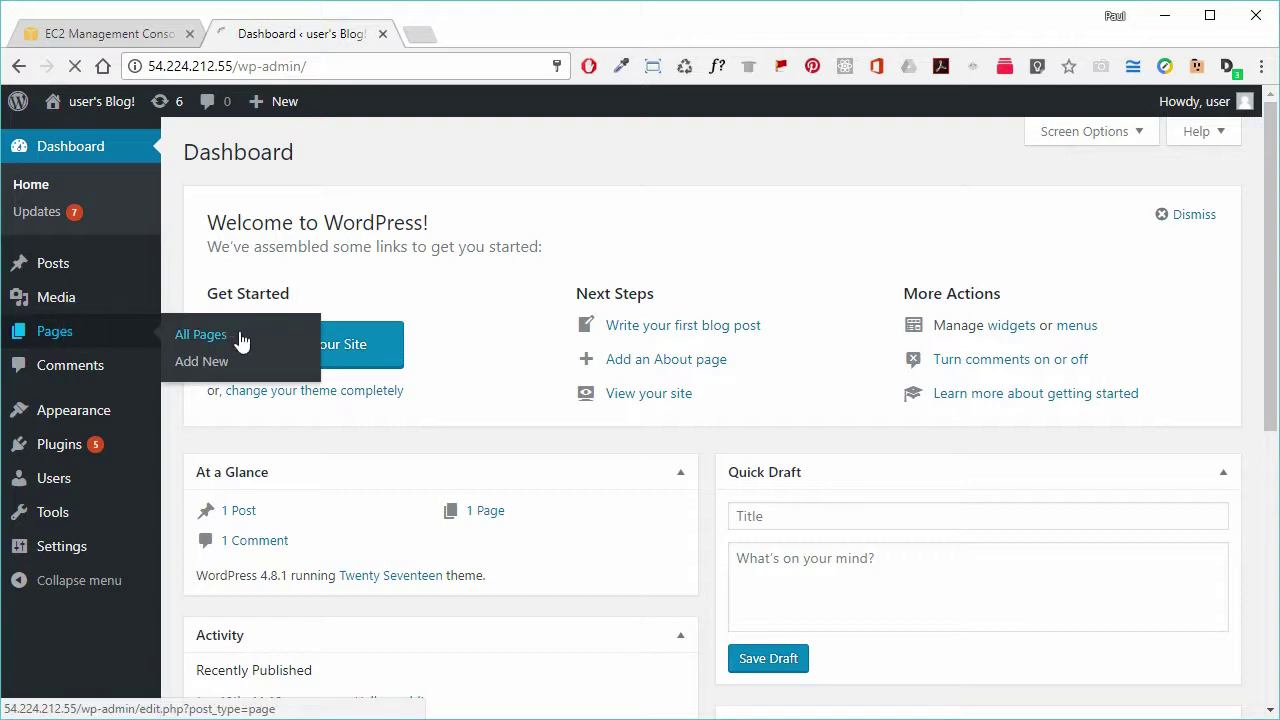
Step: Open the form for adding a new WordPress page and close the site's browser tab
click(205, 336)
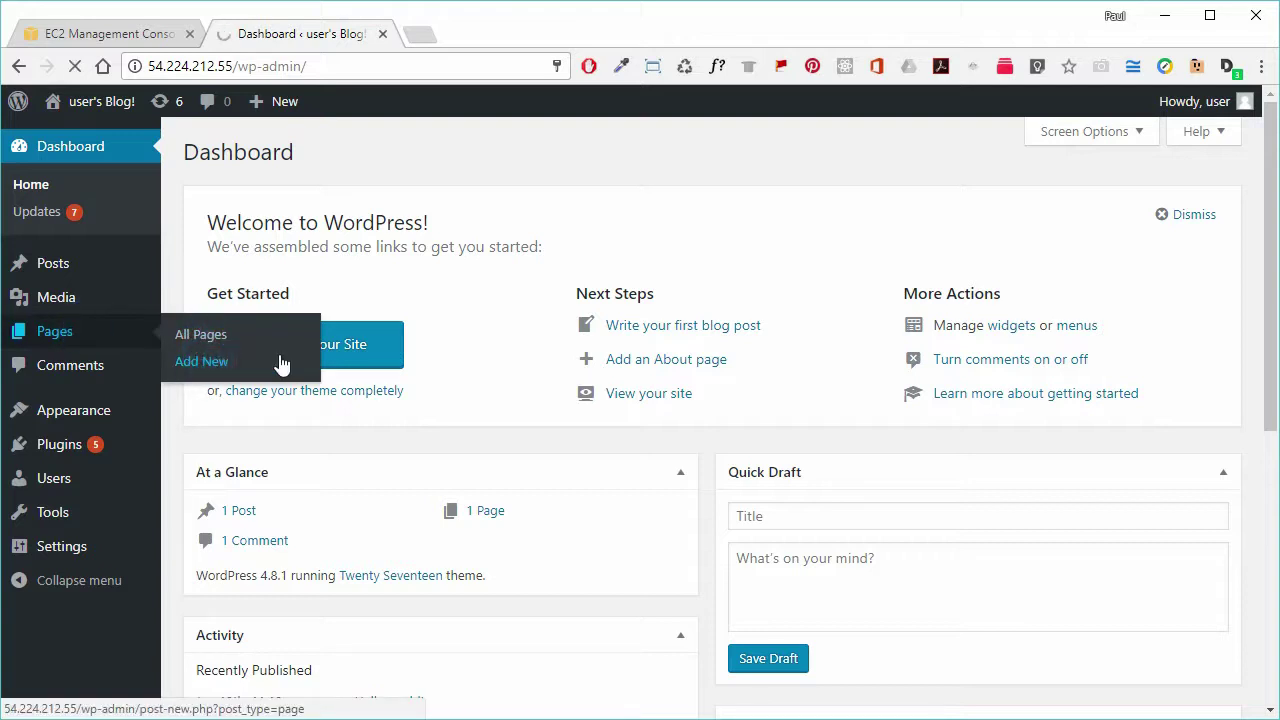
click(201, 361)
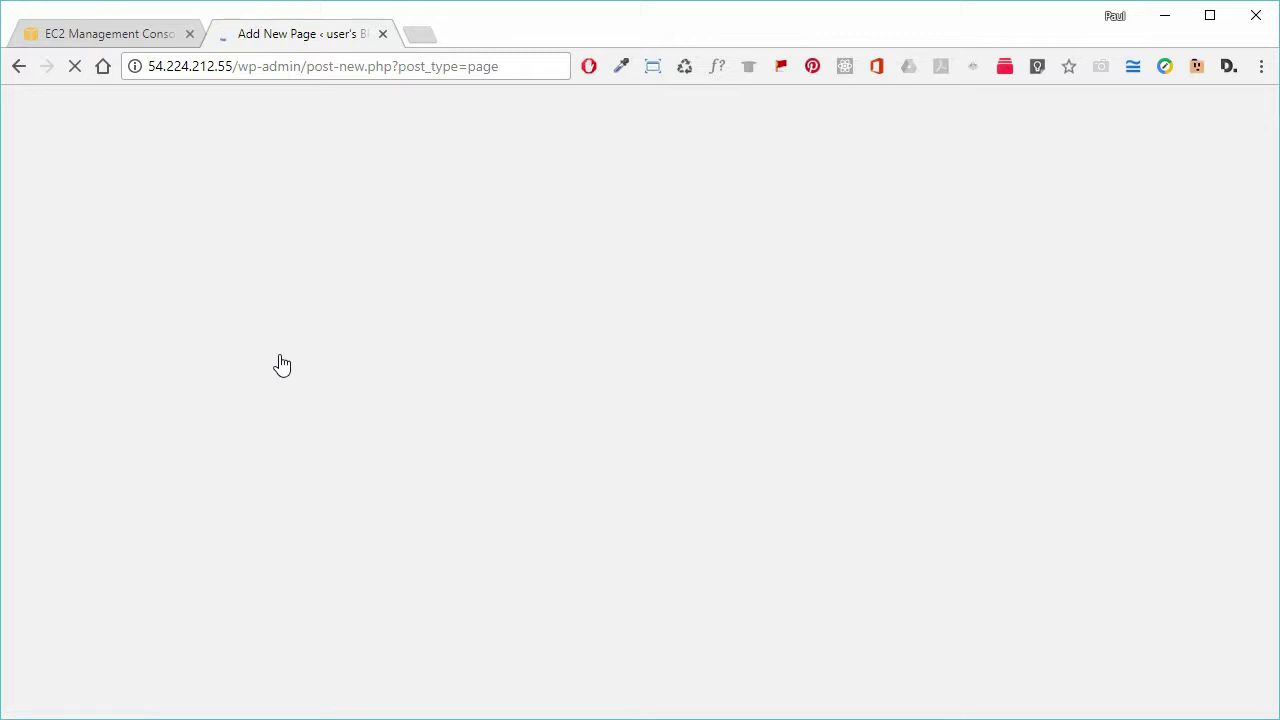
click(382, 34)
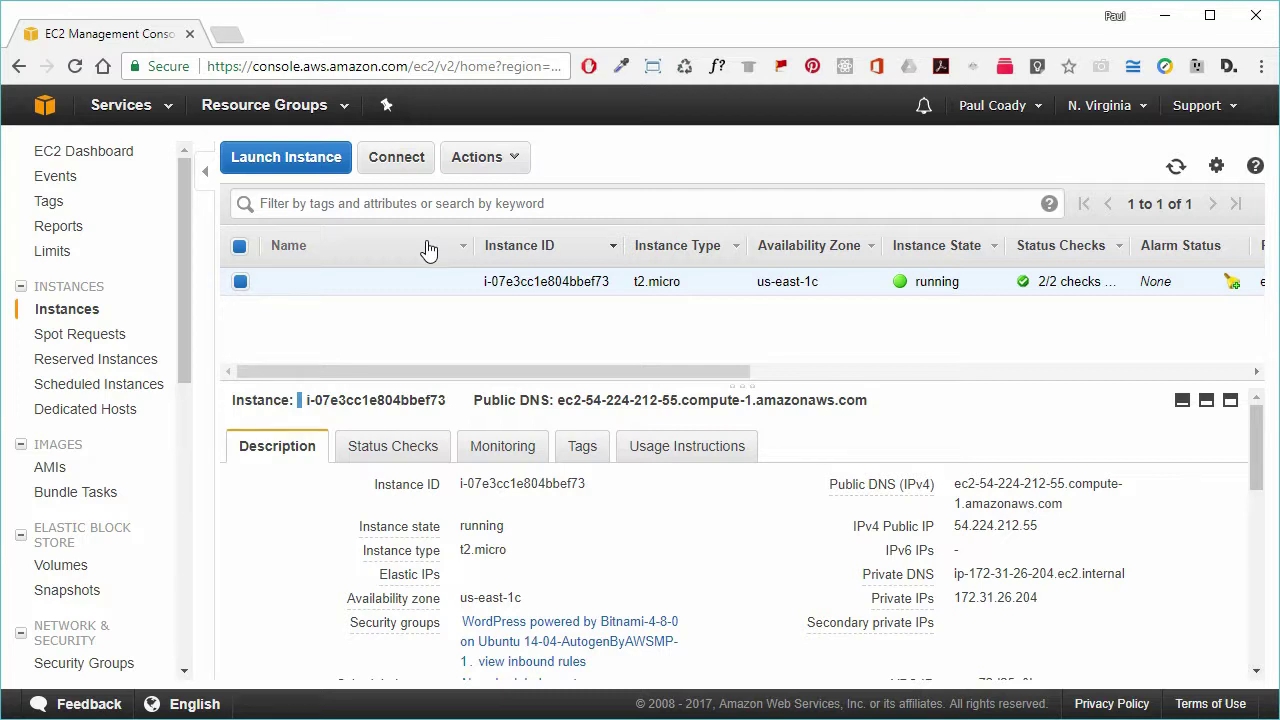
Step: Terminate the selected EC2 instance and confirm the termination
click(515, 160)
mouse_move(598, 362)
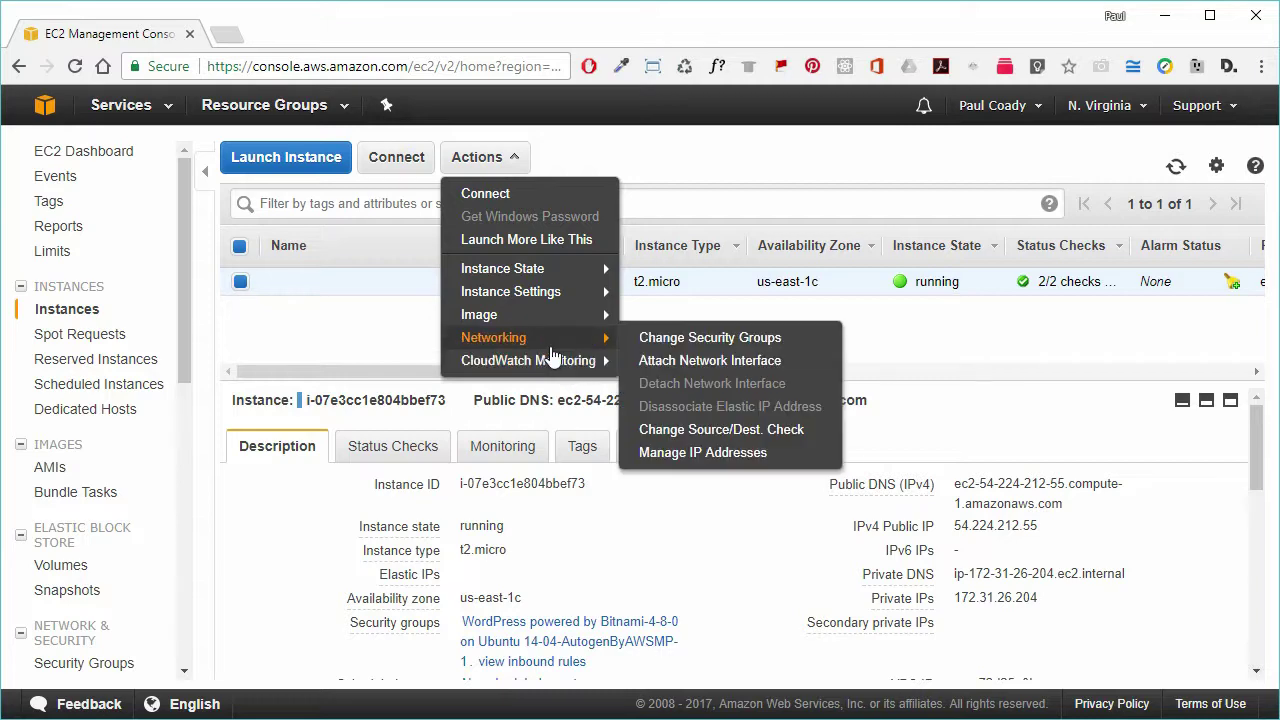
mouse_move(535, 315)
mouse_move(531, 280)
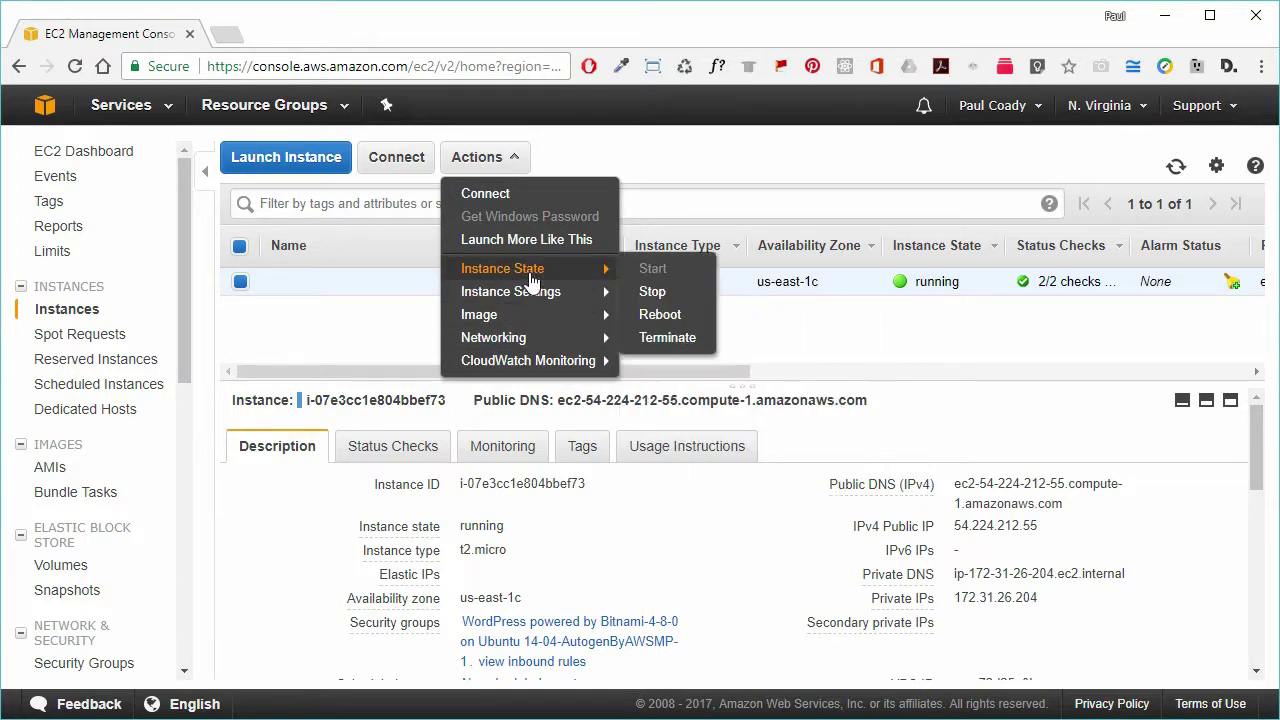
click(664, 340)
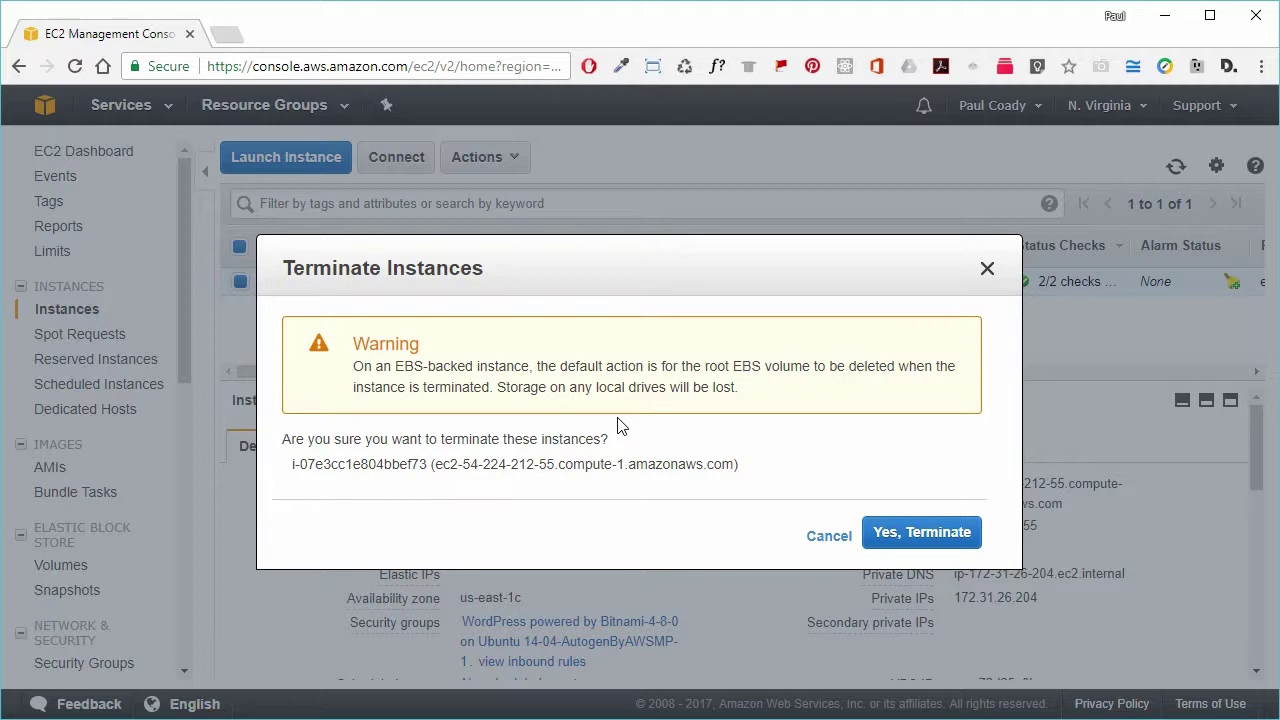
click(928, 531)
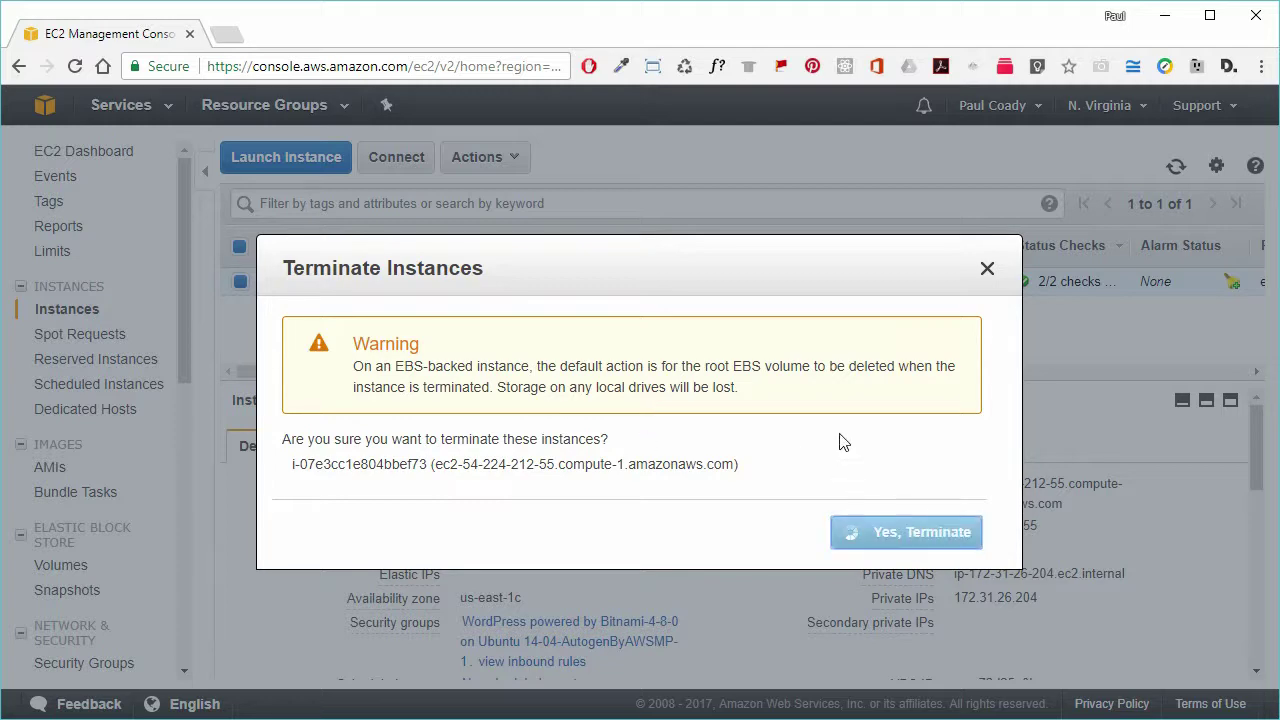